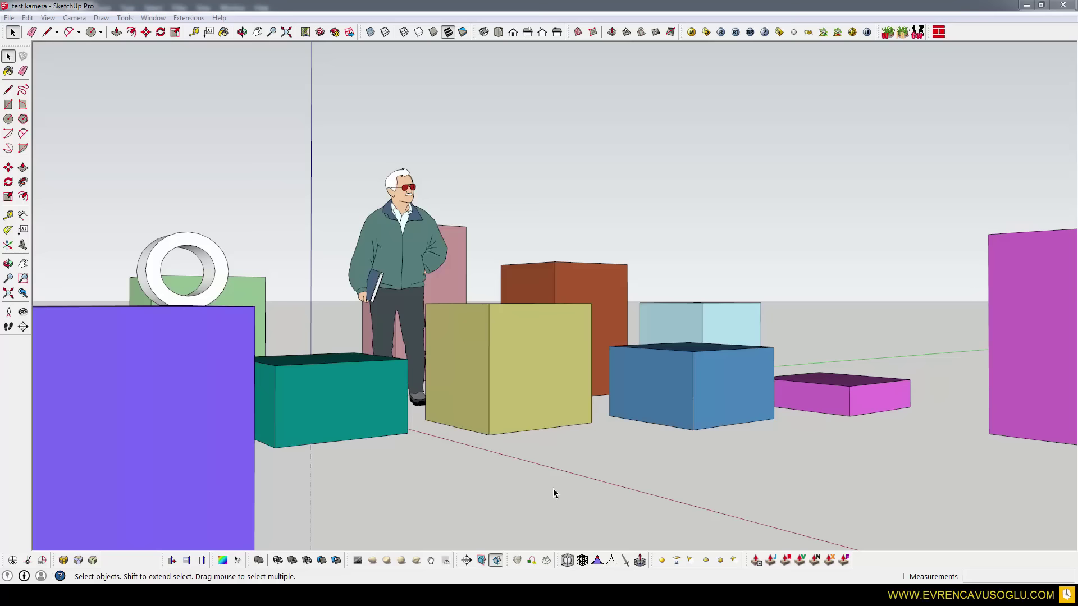
Set the V-Ray render output size to the 1920x1080 preset (aspect ratio 1.777778)
left_click(706, 32)
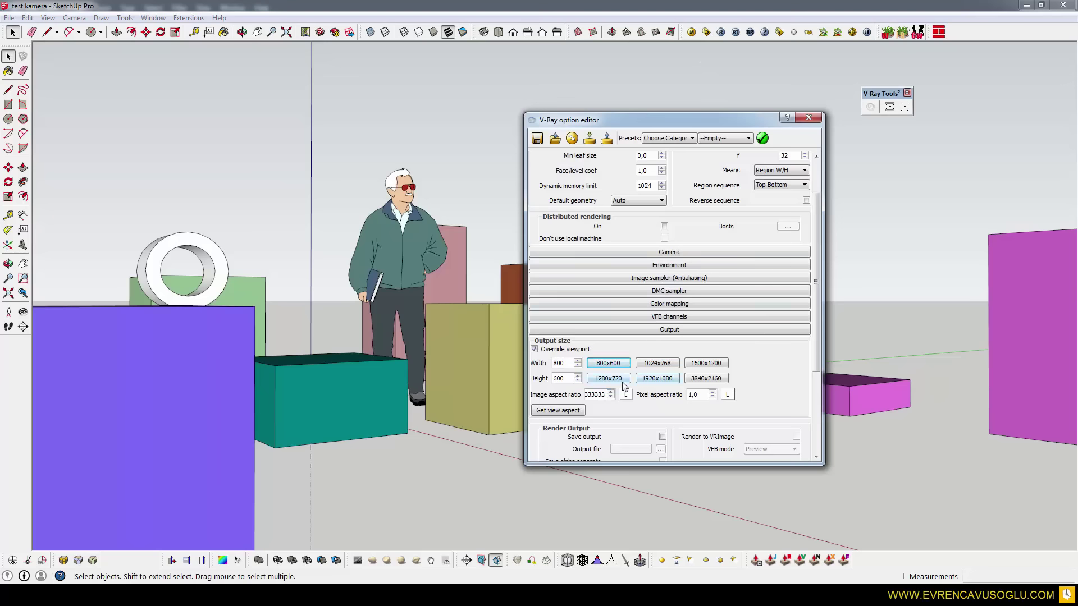
left_click(653, 382)
left_click(10, 18)
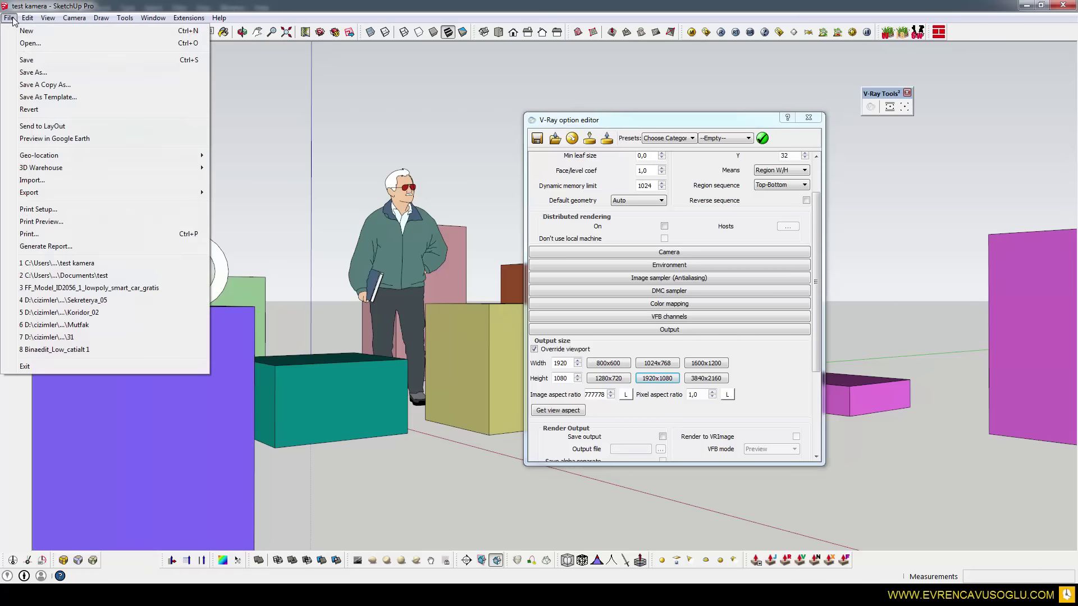
mouse_move(101, 192)
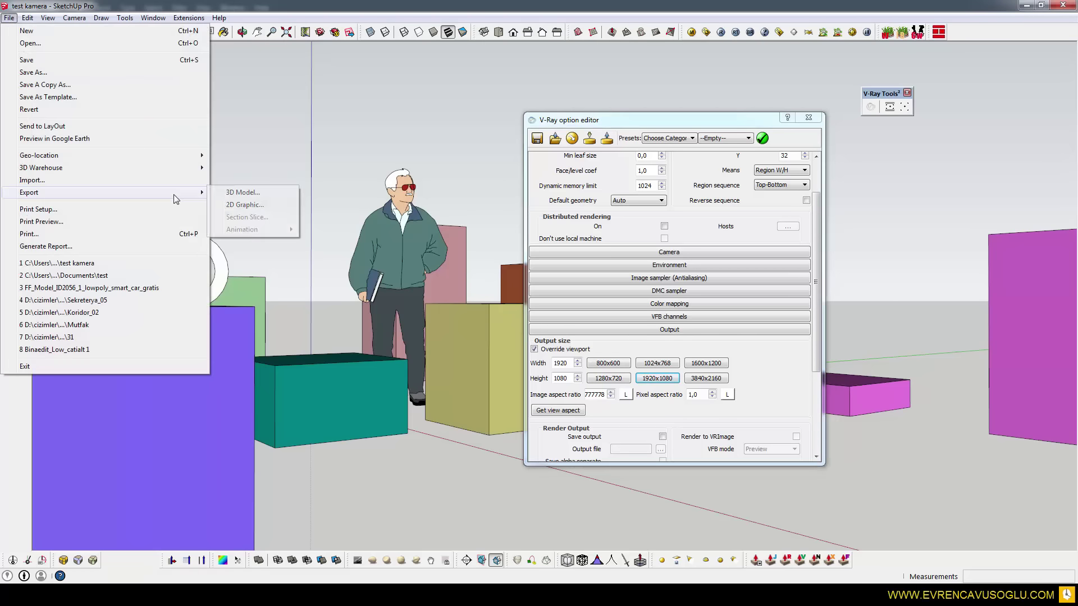
Start a 2D Graphic JPEG export and view its options, showing 1860×907 view size
left_click(242, 206)
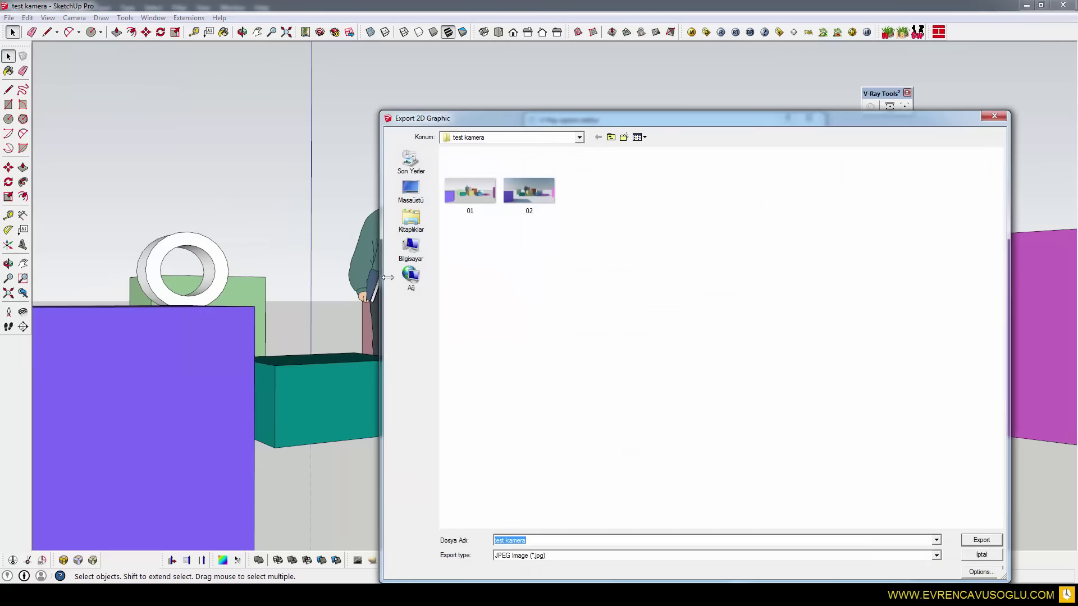
left_click(975, 572)
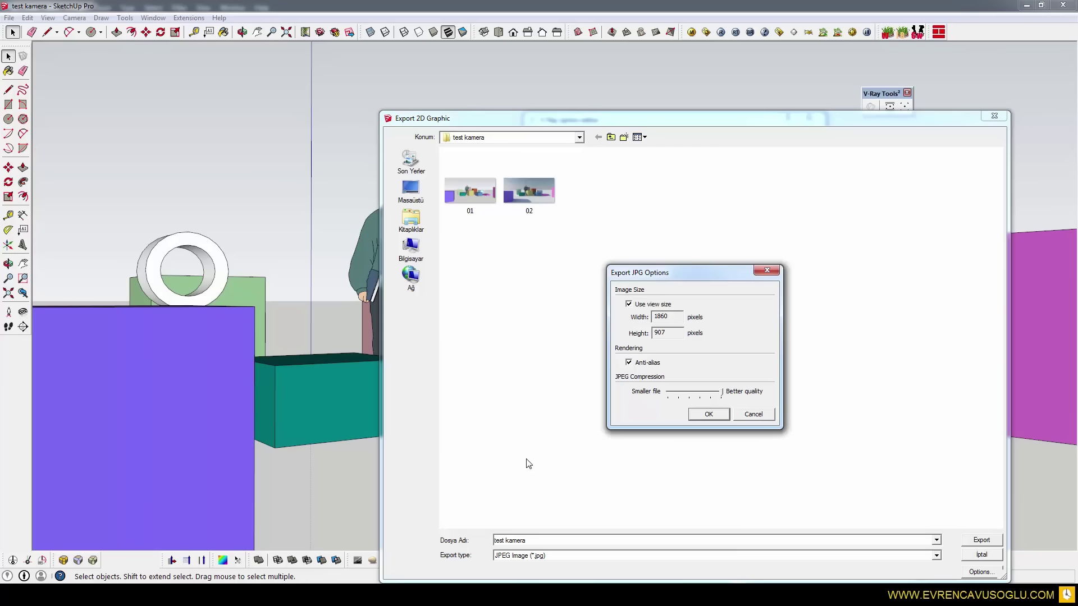
Try a custom 1920 export width, then revert to using the view size
left_click(629, 304)
double_click(666, 317)
type("19")
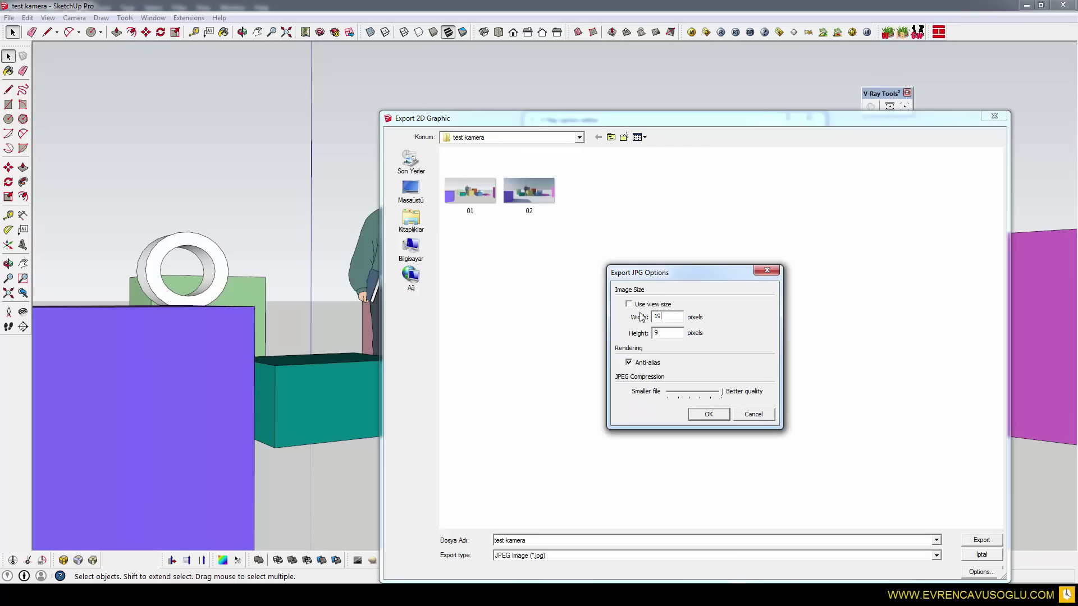
type("20")
left_click(629, 304)
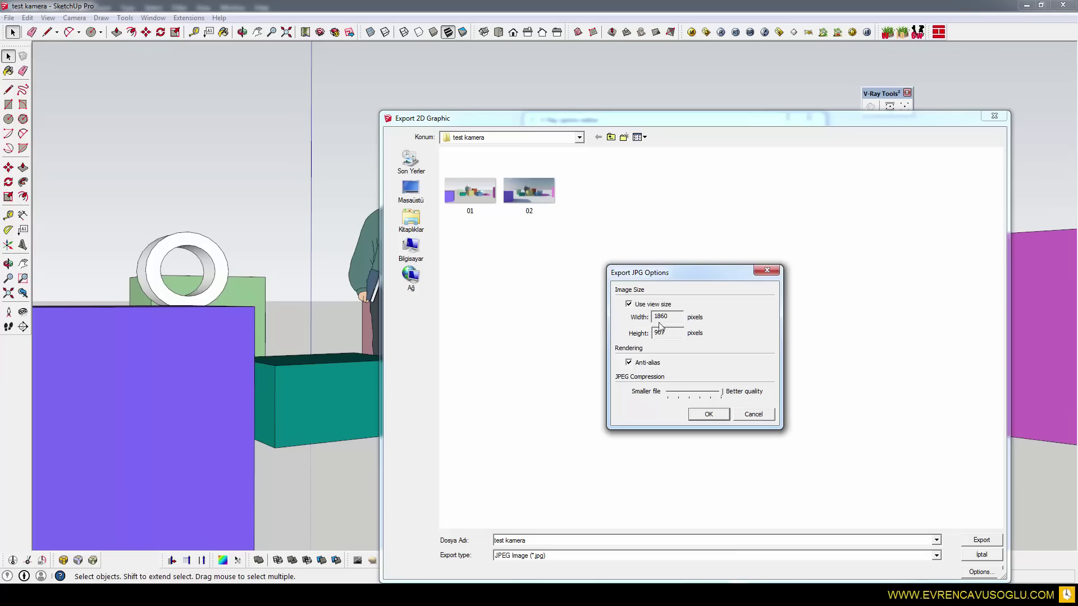
Cancel both export dialogs and return to the V-Ray Output settings
left_click(708, 414)
left_click(981, 539)
left_click(706, 32)
scroll(669, 309, "down", 10)
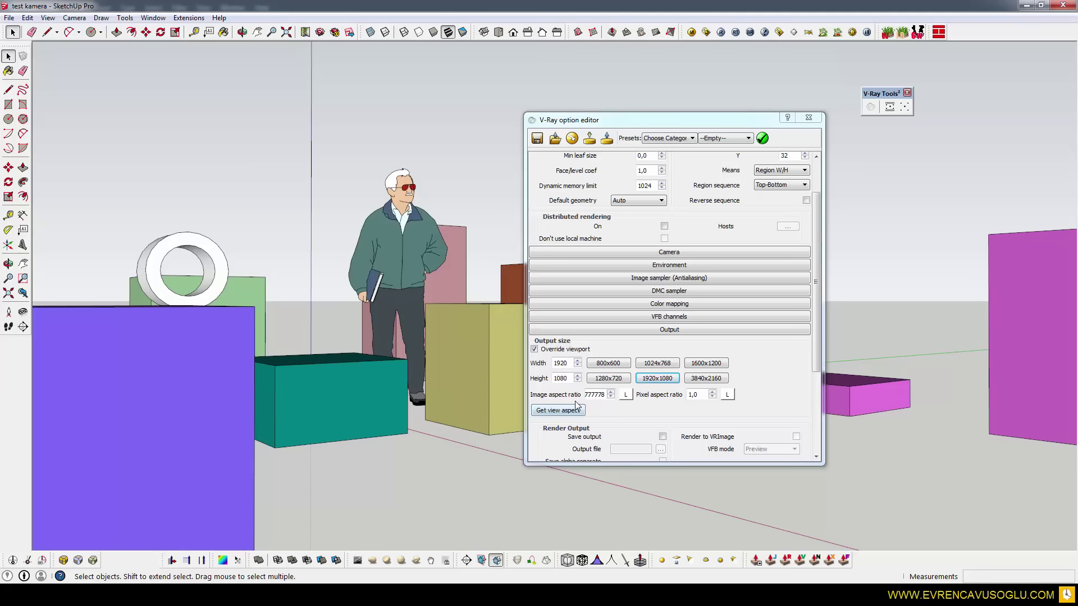
Change the V-Ray output to 1860 × 907, giving an aspect ratio of about 2.05
left_click_drag(567, 363, 554, 363)
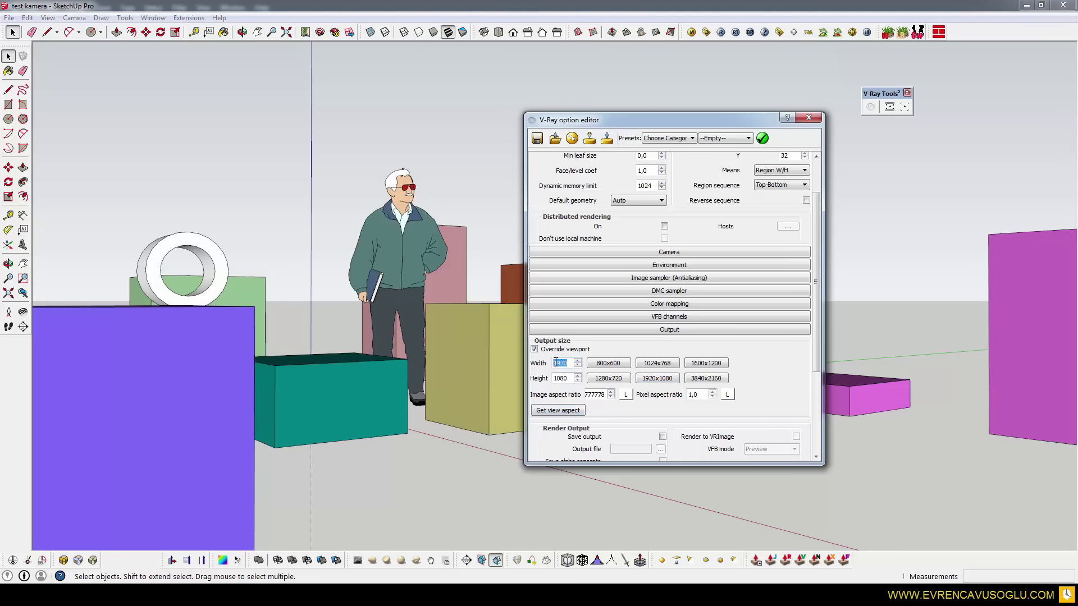
key("BackSpace")
type("86")
left_click_drag(568, 378, 553, 378)
type("907")
key("Return")
left_click_drag(590, 395, 587, 394)
Render the scene with V-Ray at 1860 × 907
left_click(721, 32)
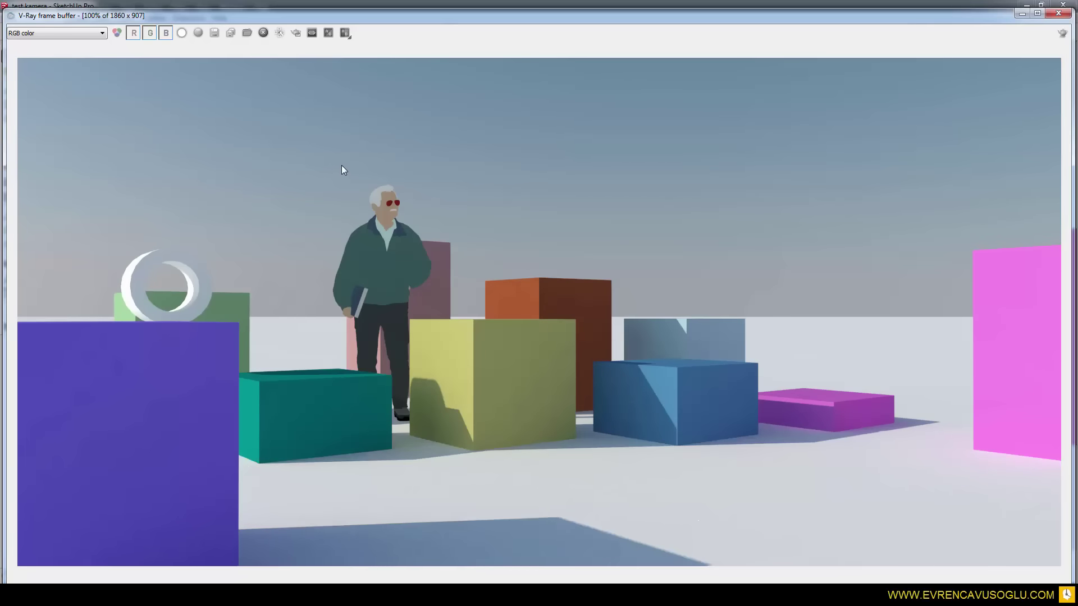
Save the render as '02' in the test kamera folder, overwriting the existing file
left_click(214, 32)
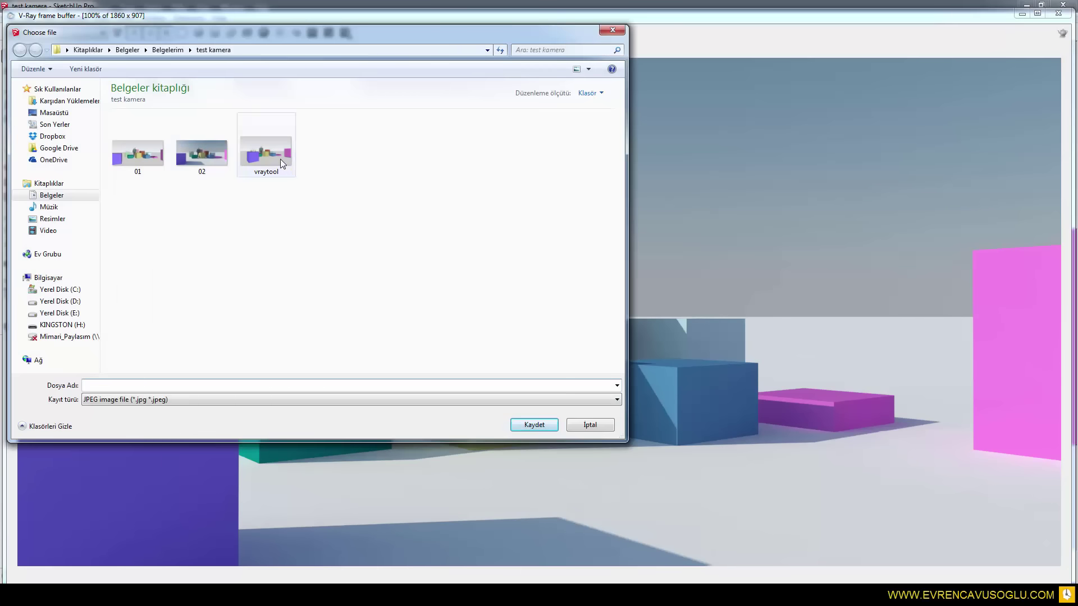
left_click(185, 156)
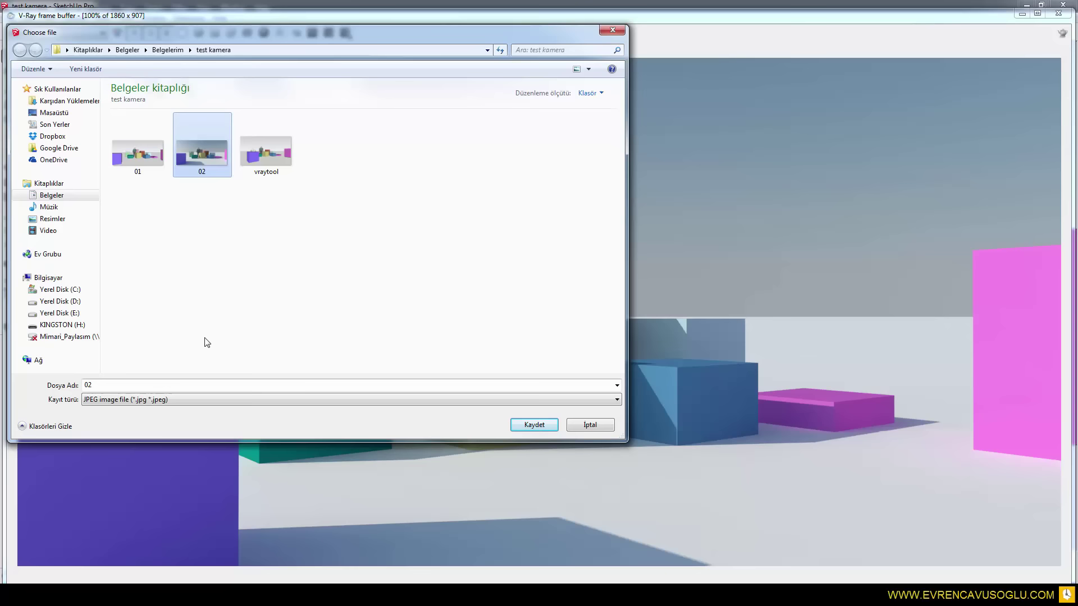
left_click(522, 427)
left_click(561, 302)
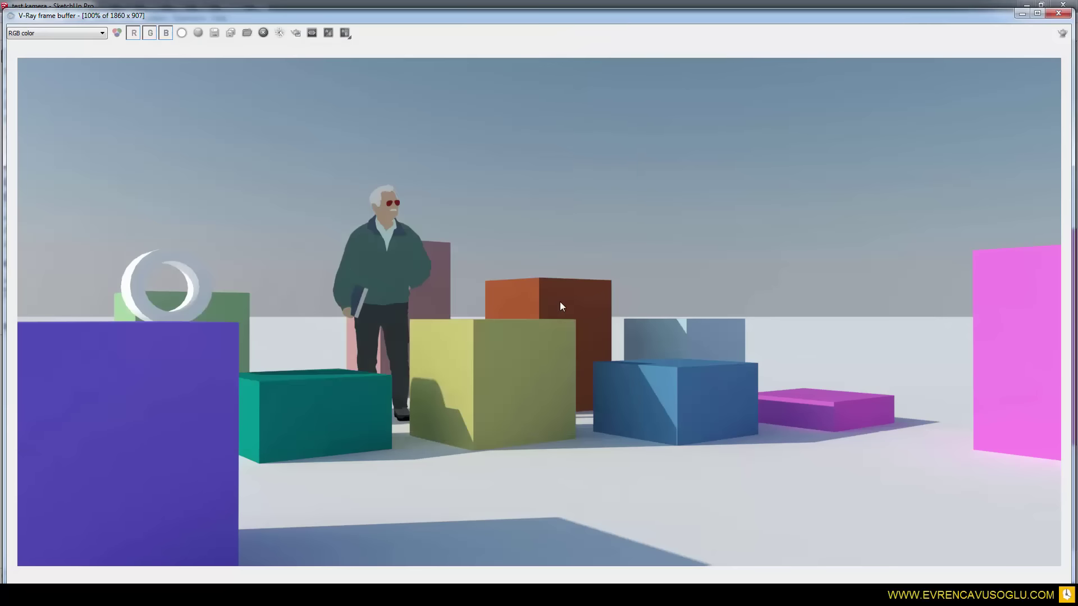
Export the plain view as 1860×907 JPEG '01', replacing the old 01.jpg
left_click(1058, 12)
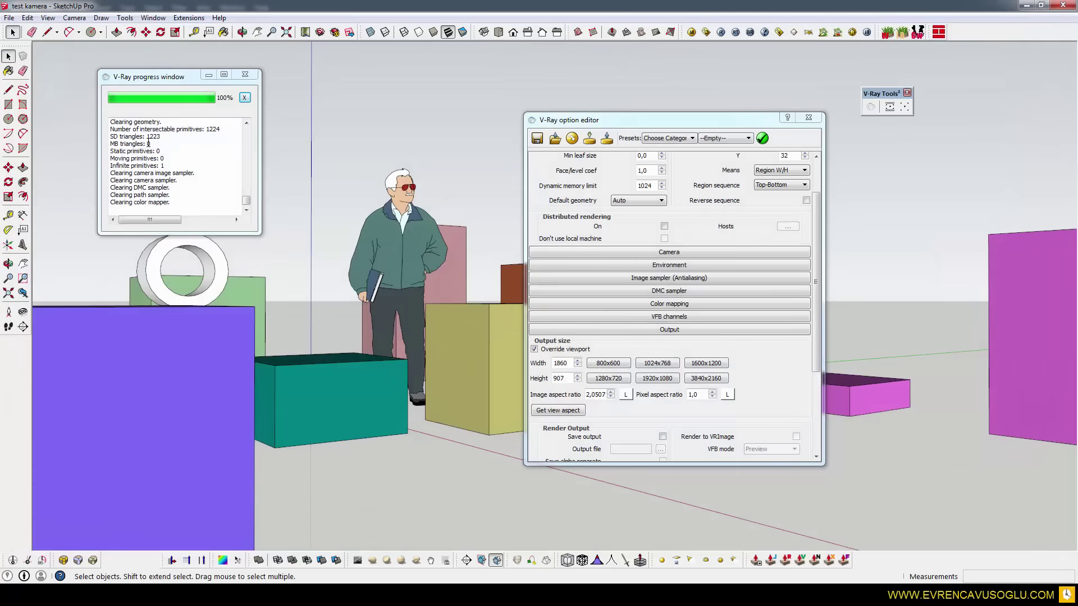
left_click(9, 17)
mouse_move(29, 192)
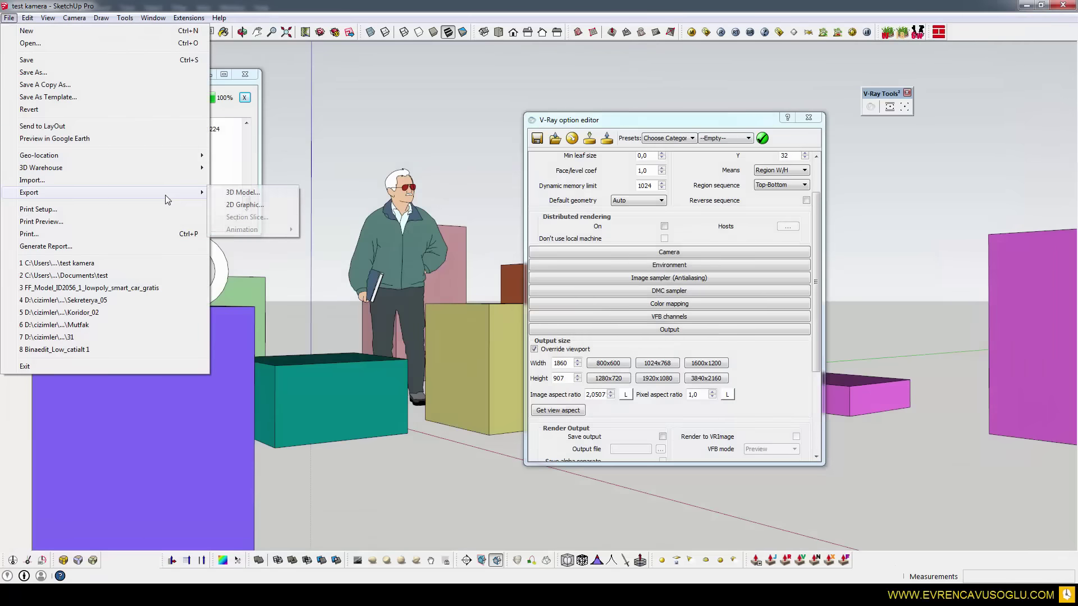
left_click(242, 205)
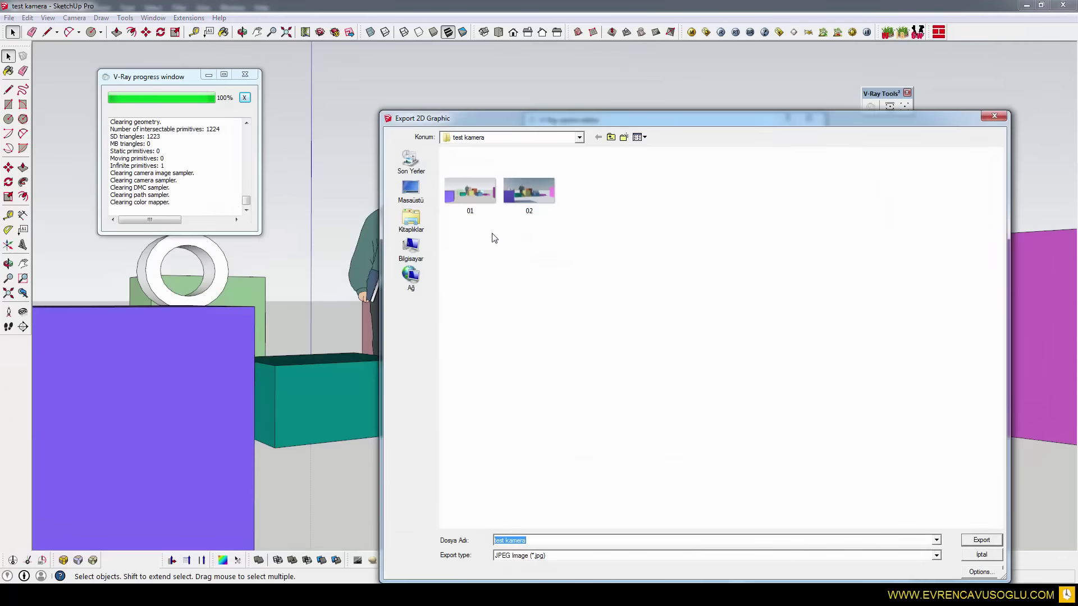
left_click(981, 572)
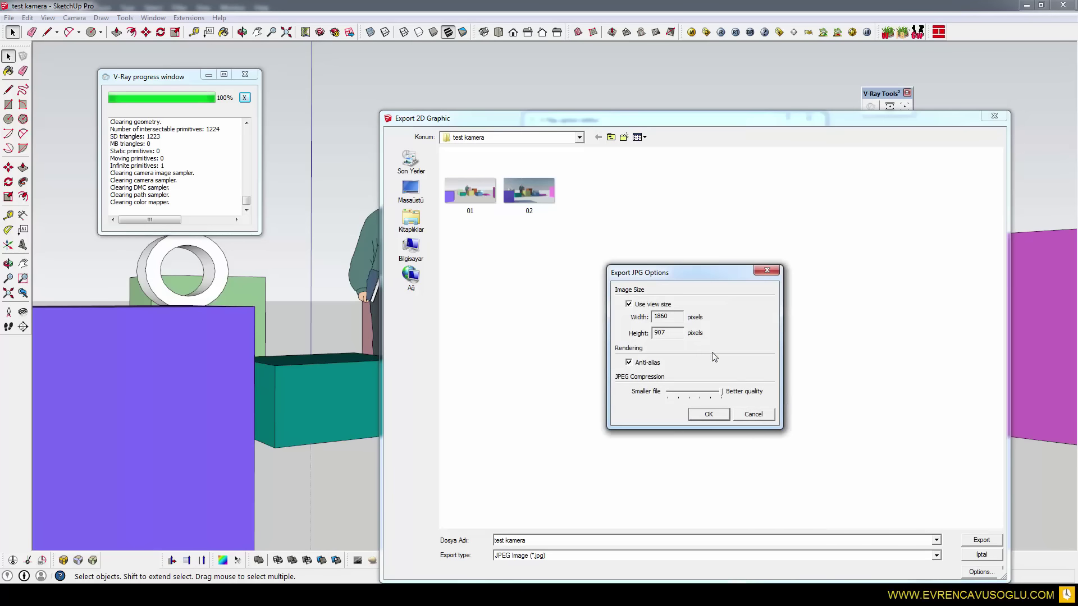
left_click(709, 414)
left_click(470, 191)
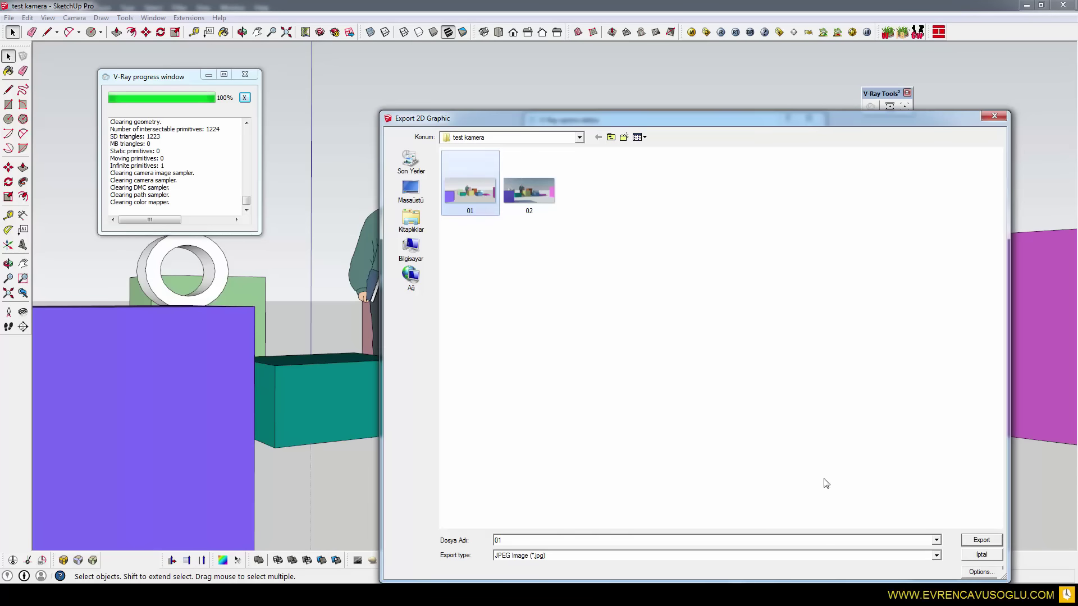
left_click(979, 540)
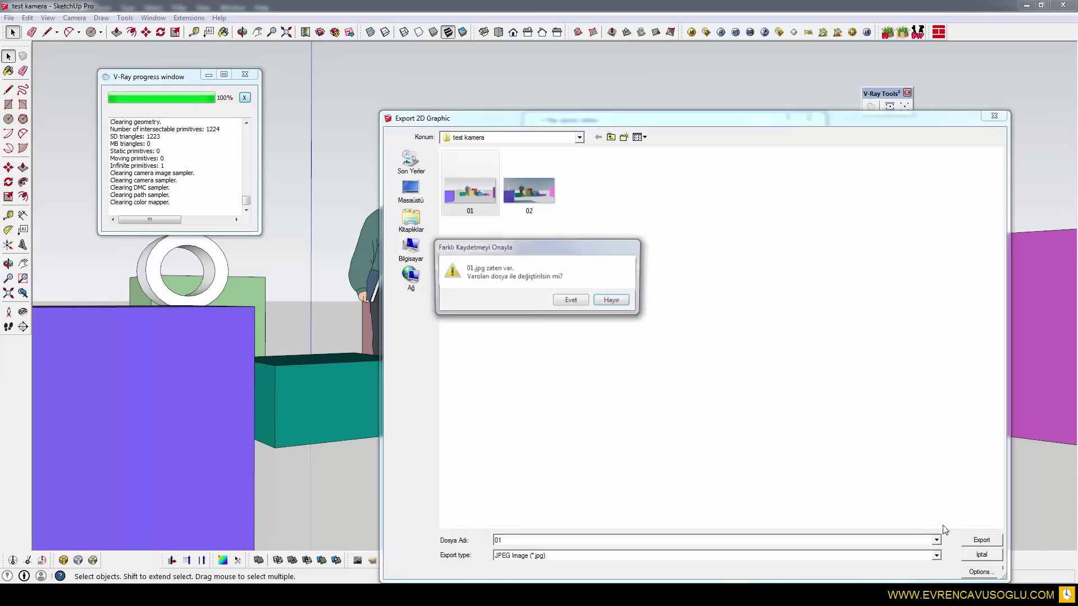
left_click(578, 301)
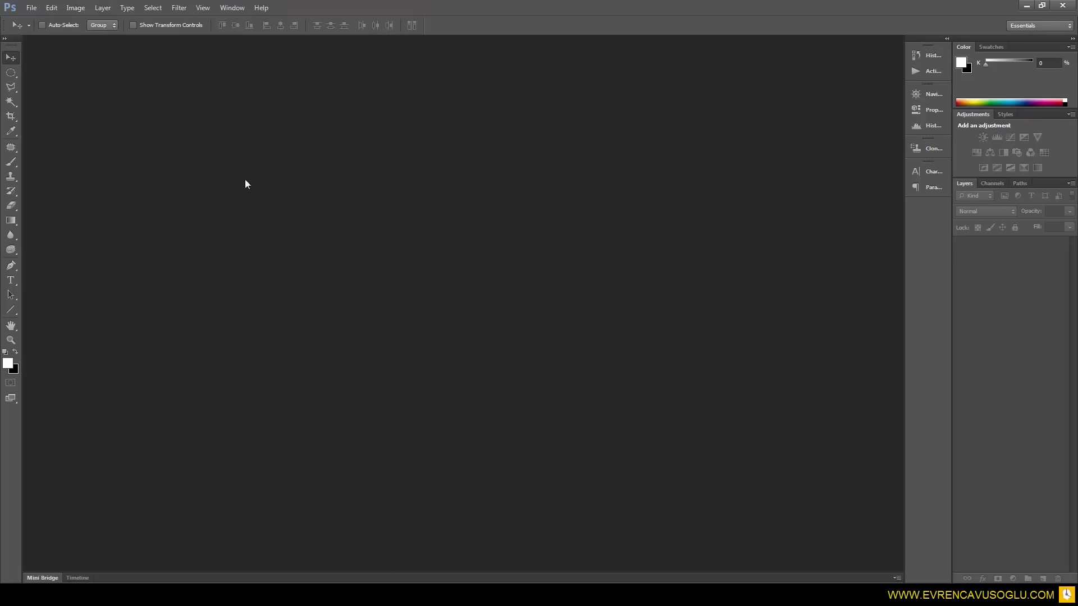
Open 01.jpg and 02.jpg together in Photoshop
key("ctrl+o")
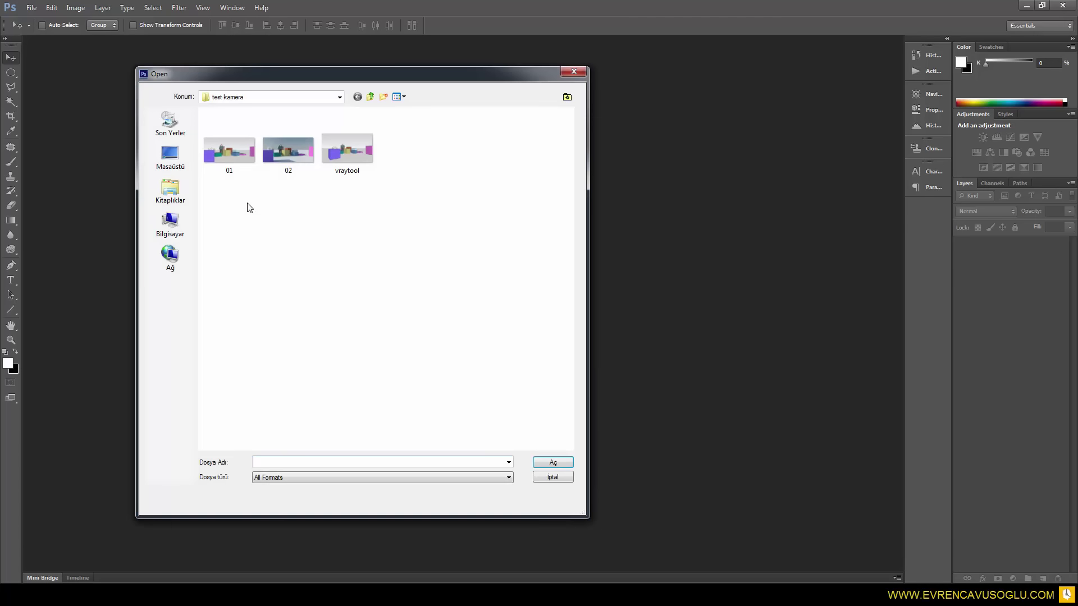
left_click_drag(224, 206, 279, 156)
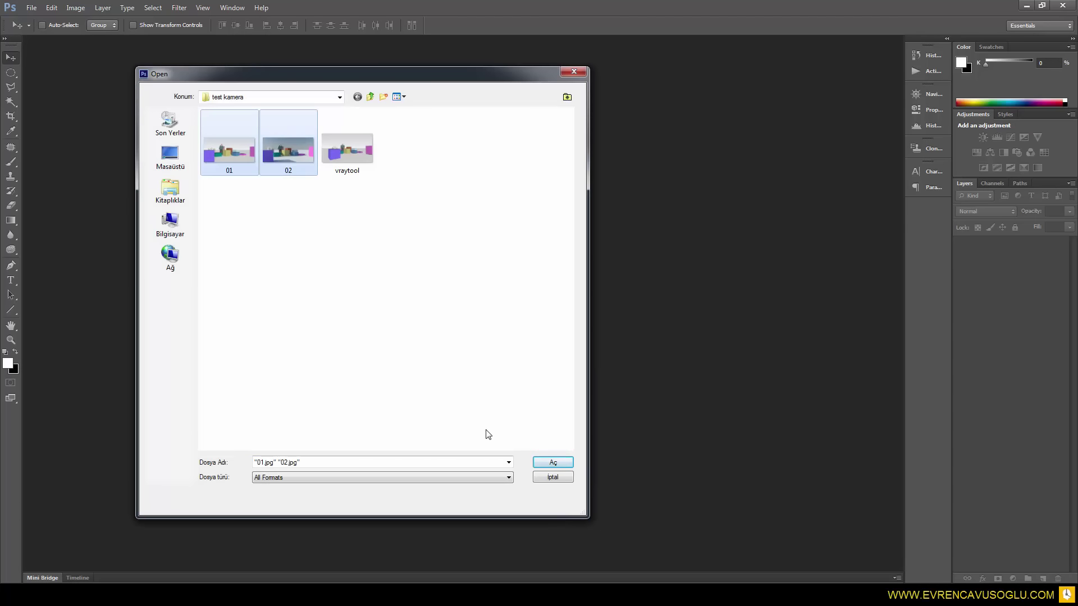
left_click(551, 461)
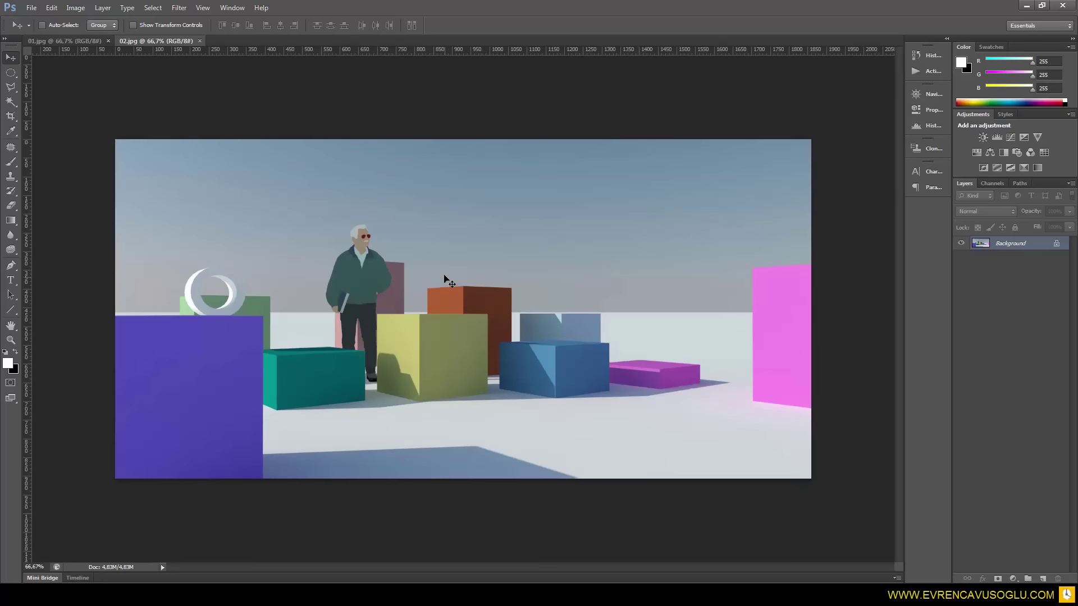
Check the image size of 01.jpg, confirming 1860 × 907 pixels
left_click(78, 41)
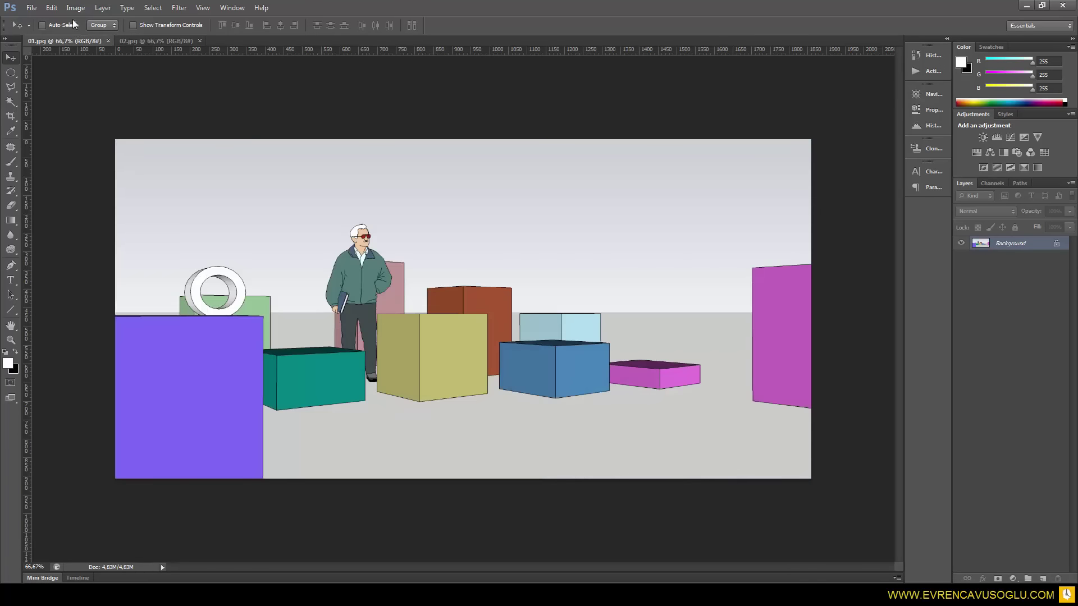
left_click(76, 8)
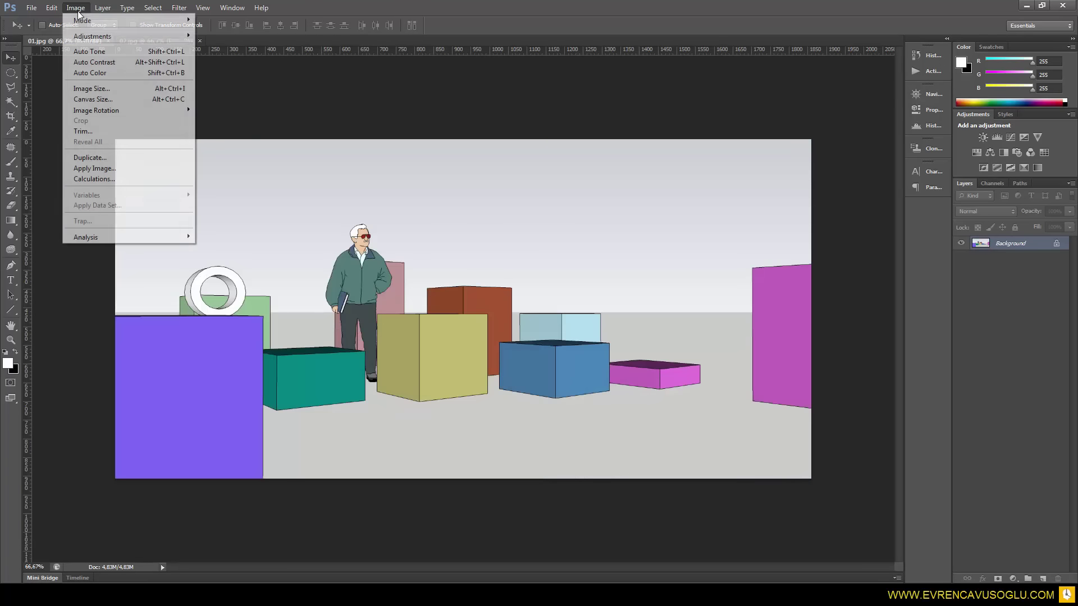
left_click(110, 91)
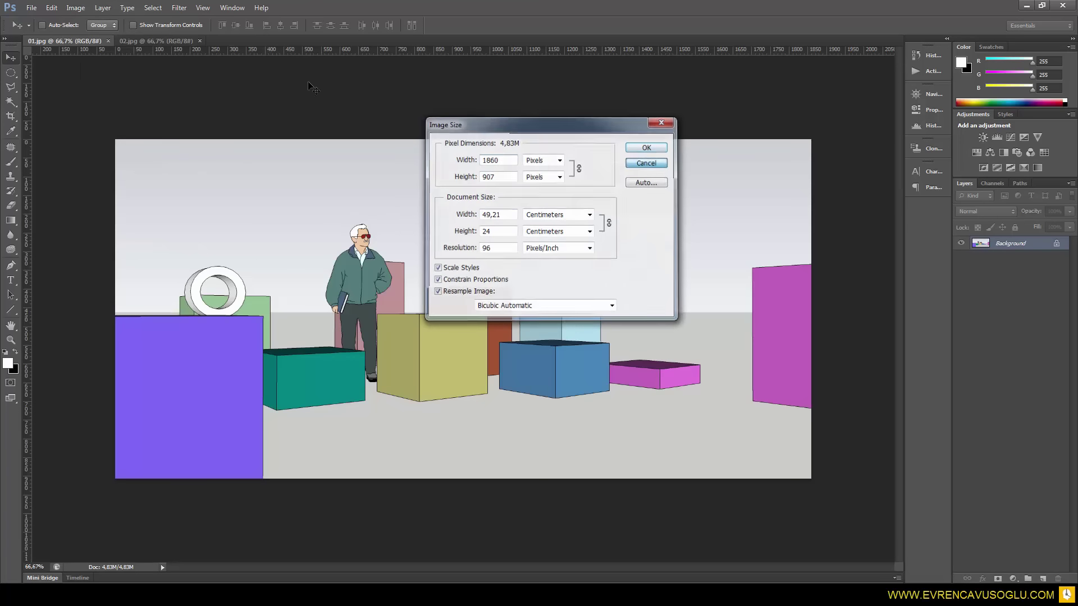
left_click(631, 164)
Confirm 02.jpg is also 1860 × 907, then bring 01.jpg to the front
left_click(138, 43)
left_click(65, 41)
left_click(75, 8)
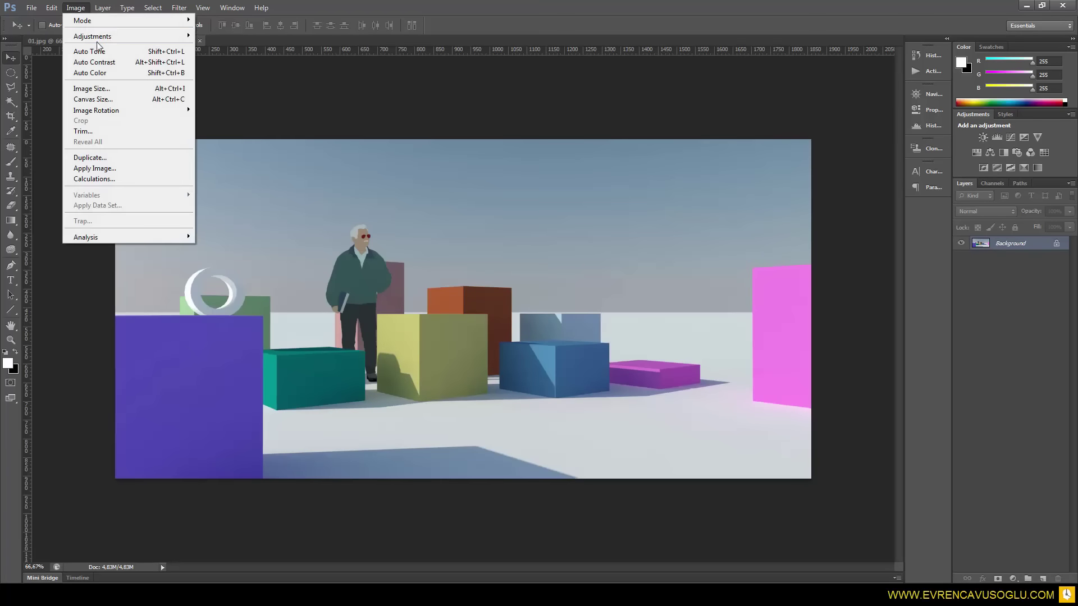
left_click(112, 91)
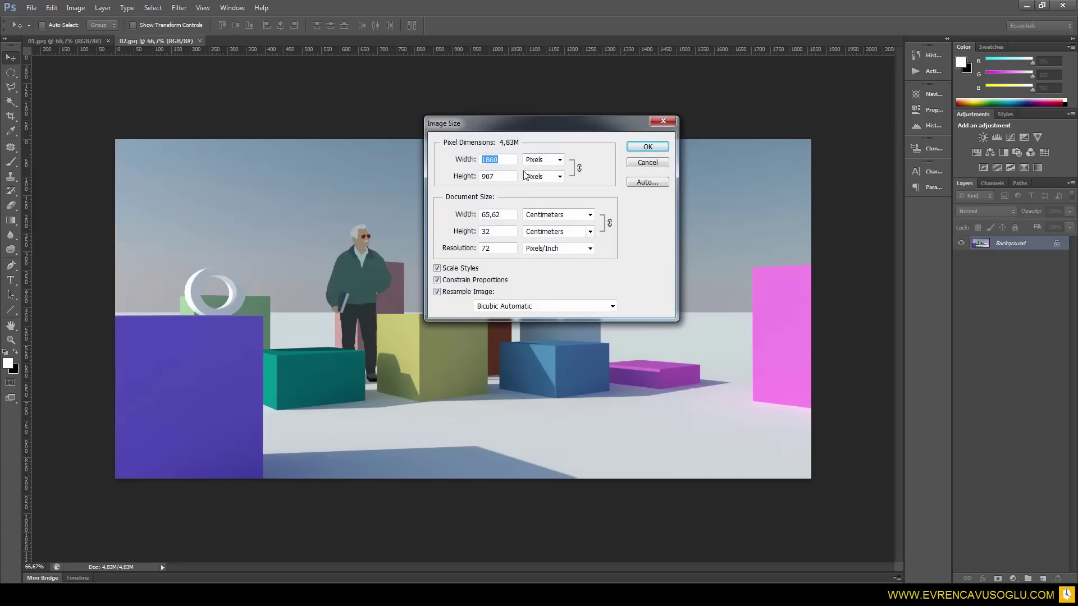
left_click(647, 162)
left_click(97, 41)
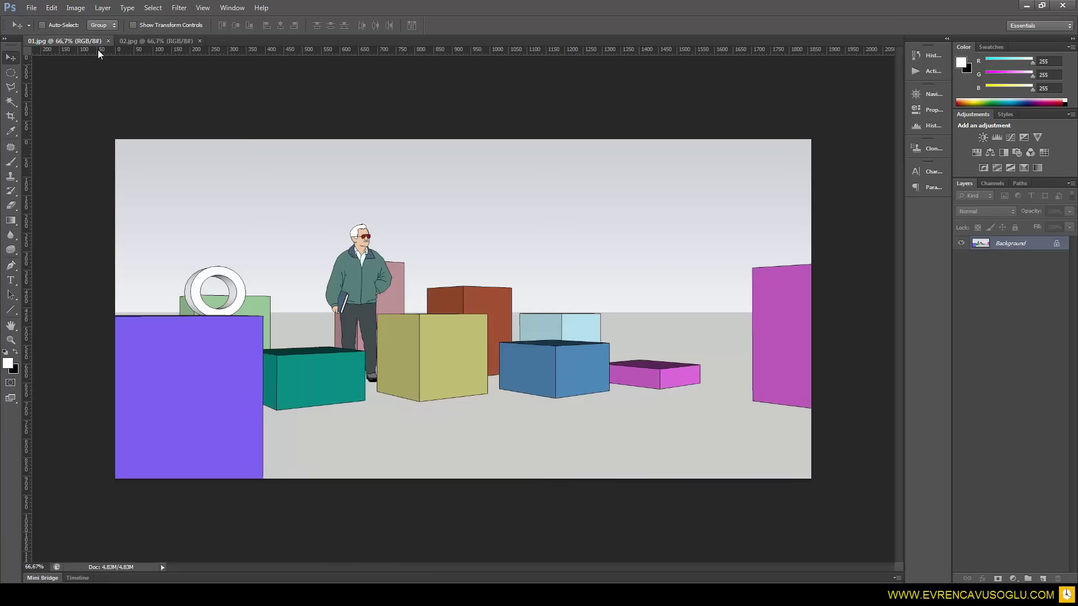
Stack 02.jpg onto 01.jpg as Layer 1, toggle its visibility, lower opacity to about half
left_click_drag(99, 53, 102, 56, "shift")
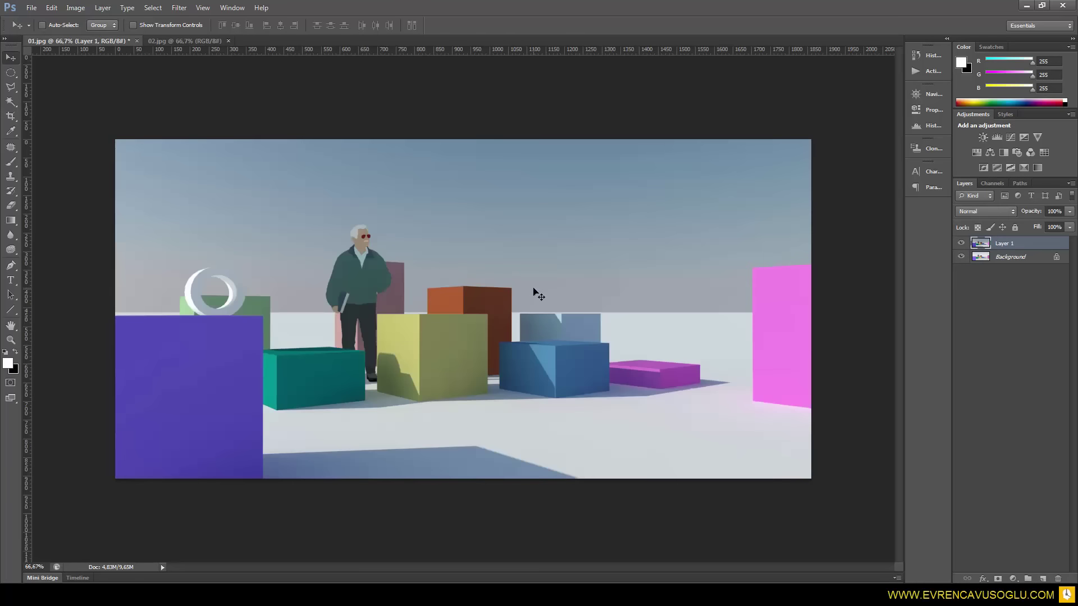
left_click(961, 243)
left_click(960, 243)
left_click(961, 243)
left_click(961, 243)
left_click(960, 243)
left_click(960, 244)
left_click(1068, 211)
mouse_move(1069, 223)
left_mouse_down()
mouse_move(1025, 226)
mouse_move(1062, 228)
left_mouse_up()
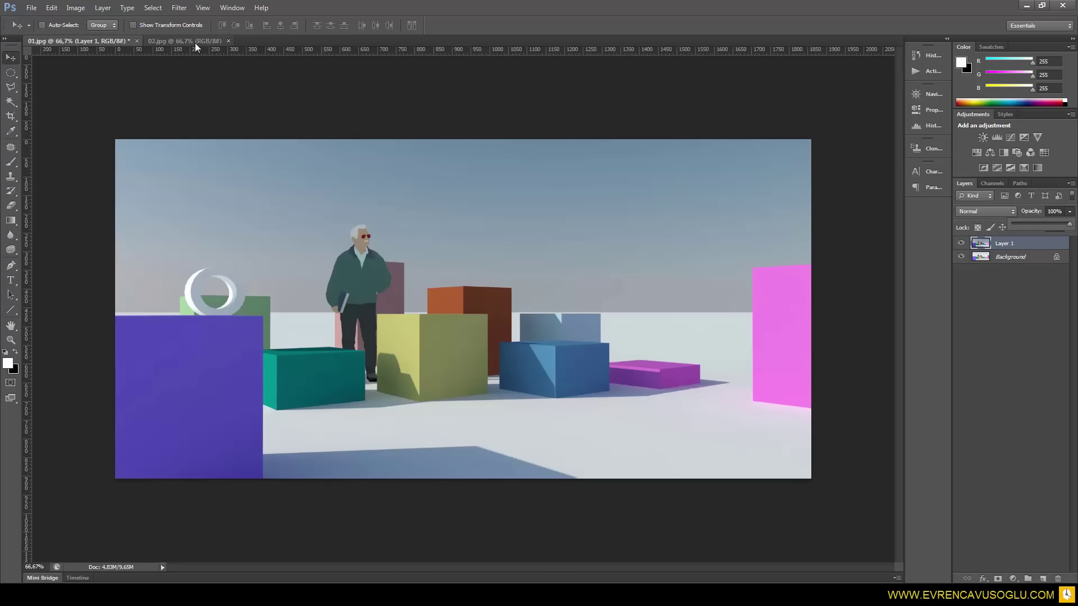
Close both 02.jpg and 01.jpg without saving changes
left_click(202, 41)
left_click(228, 41)
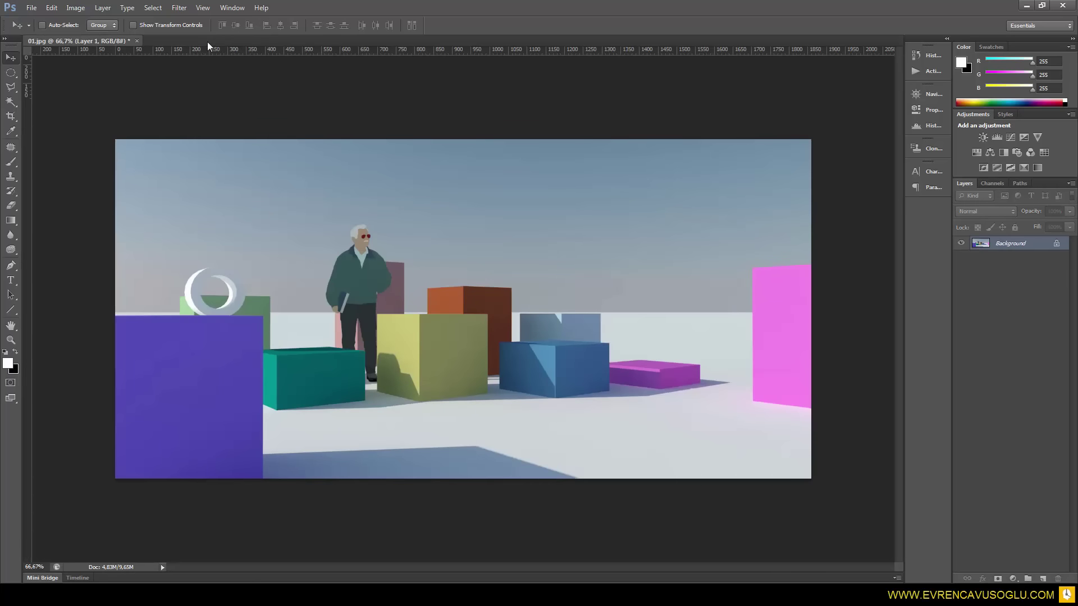
left_click(137, 41)
left_click(541, 225)
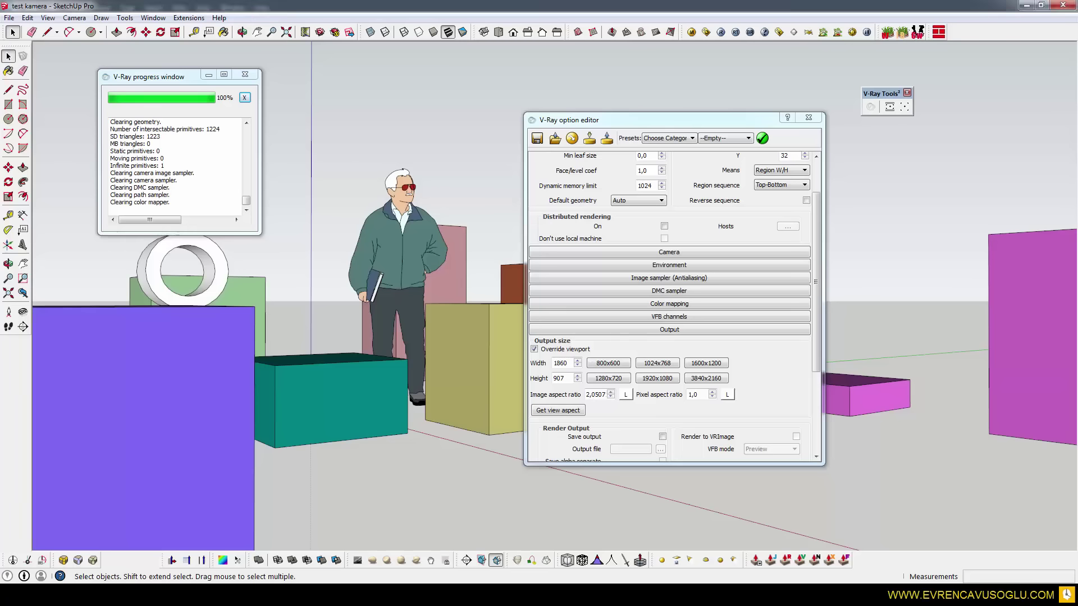
Reset V-Ray output to 1920×1080 and reposition the option editor and V-Ray Tools toolbar
left_click(666, 379)
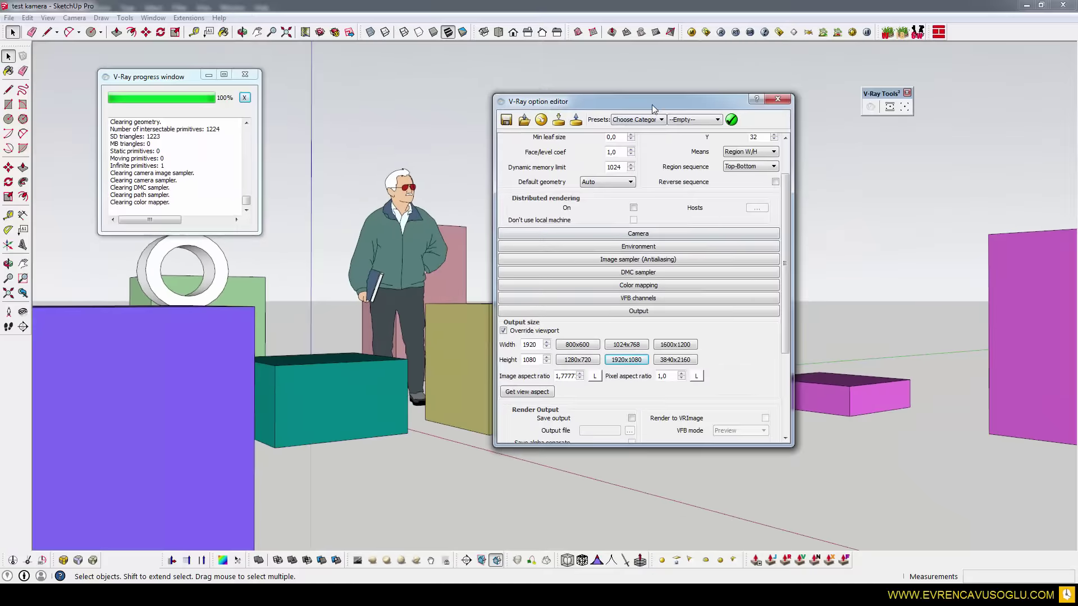
left_click_drag(652, 120, 561, 134)
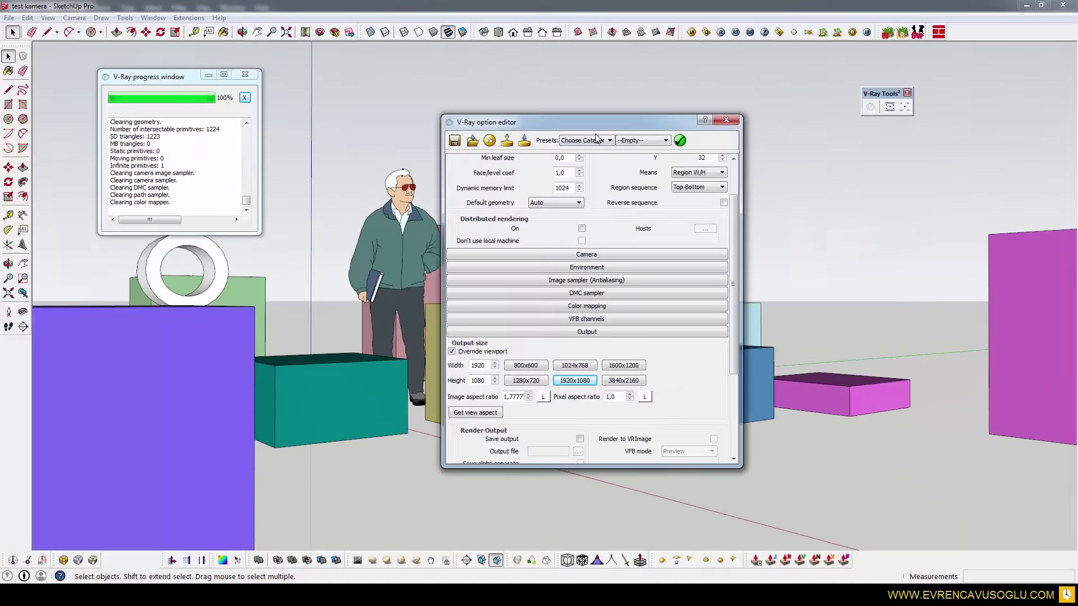
left_click_drag(881, 93, 856, 102)
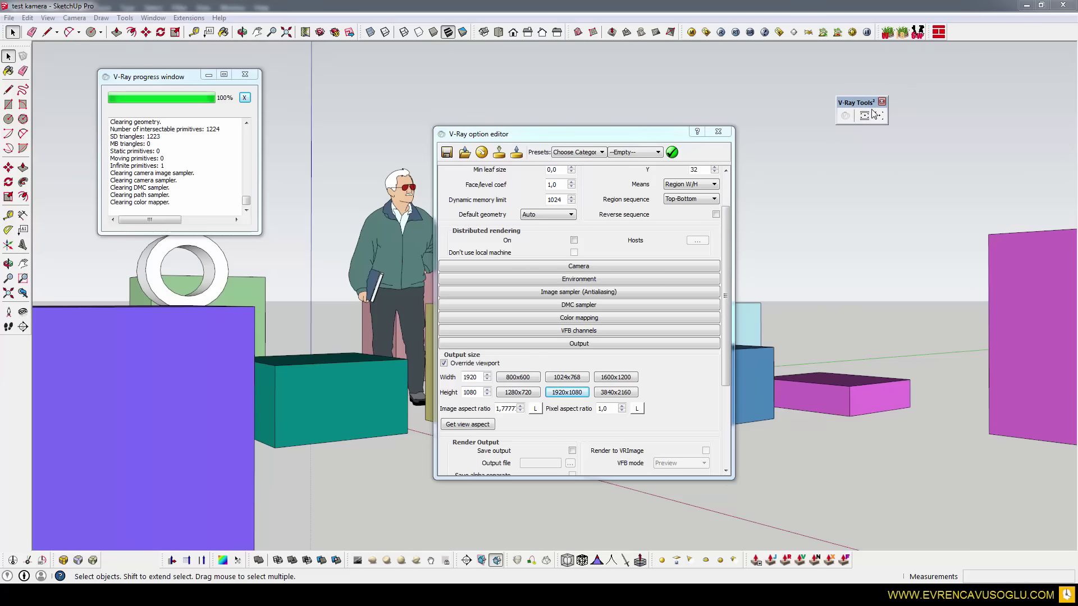
left_click_drag(855, 100, 849, 99)
left_click(163, 18)
Open the Extension Warehouse and go to the developer's list of extensions
left_click(223, 224)
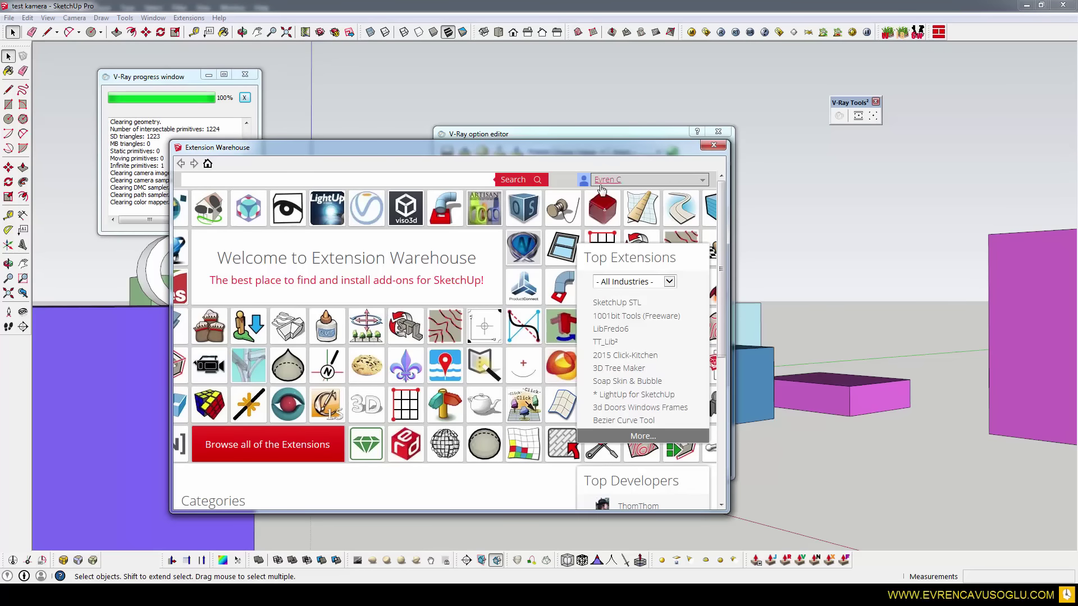
scroll(671, 220, "down", 3)
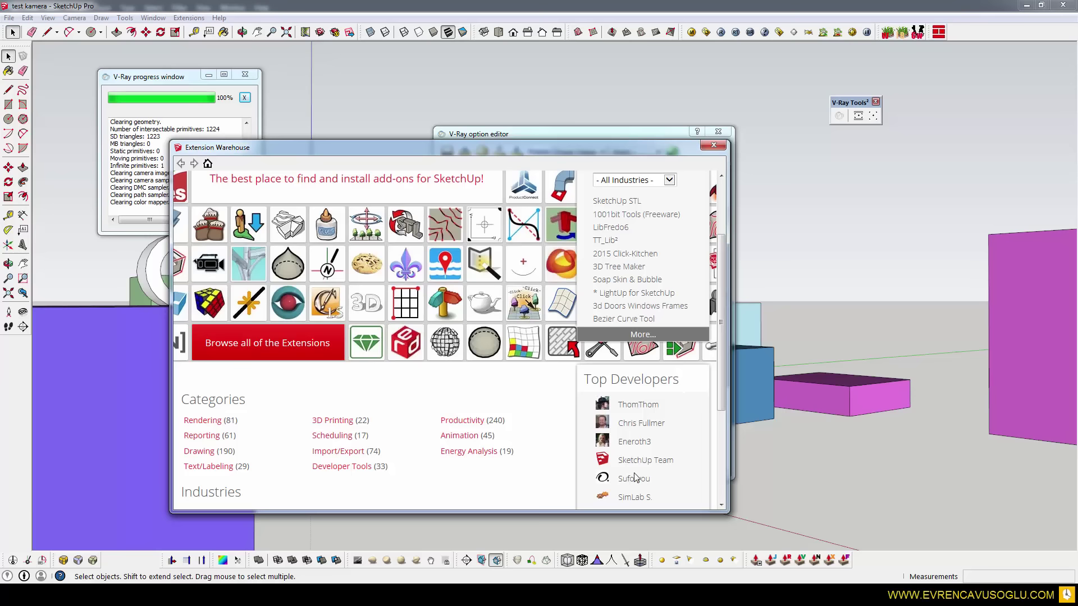
left_click(653, 411)
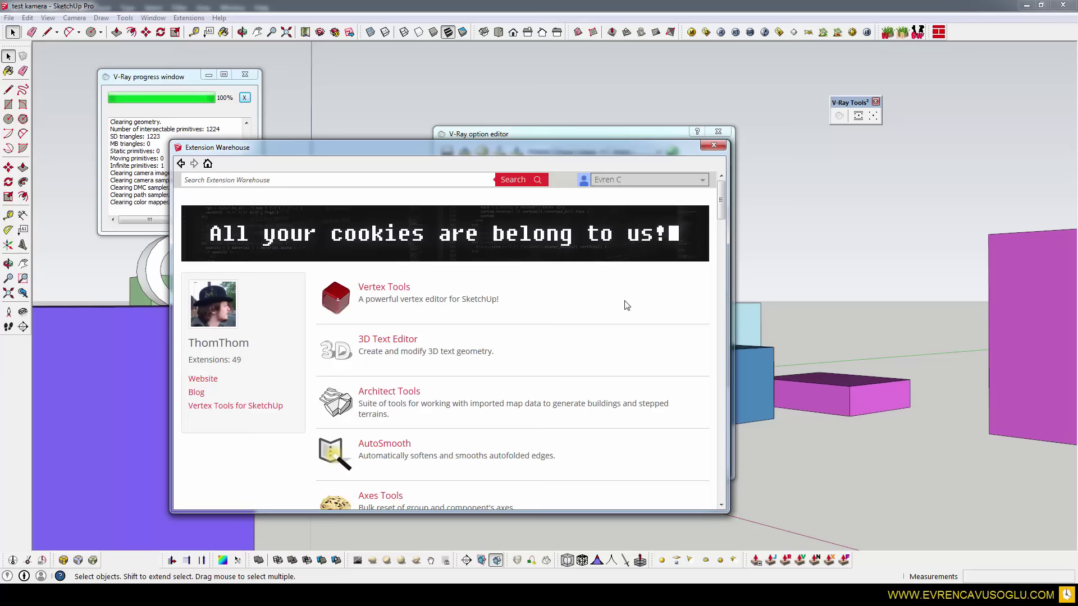
Scroll the developer's list and open the V-Ray Tools² page, version 2.2.1, already installed
scroll(626, 305, "down", 3)
scroll(627, 306, "down", 5)
scroll(627, 307, "down", 1)
scroll(627, 308, "down", 1)
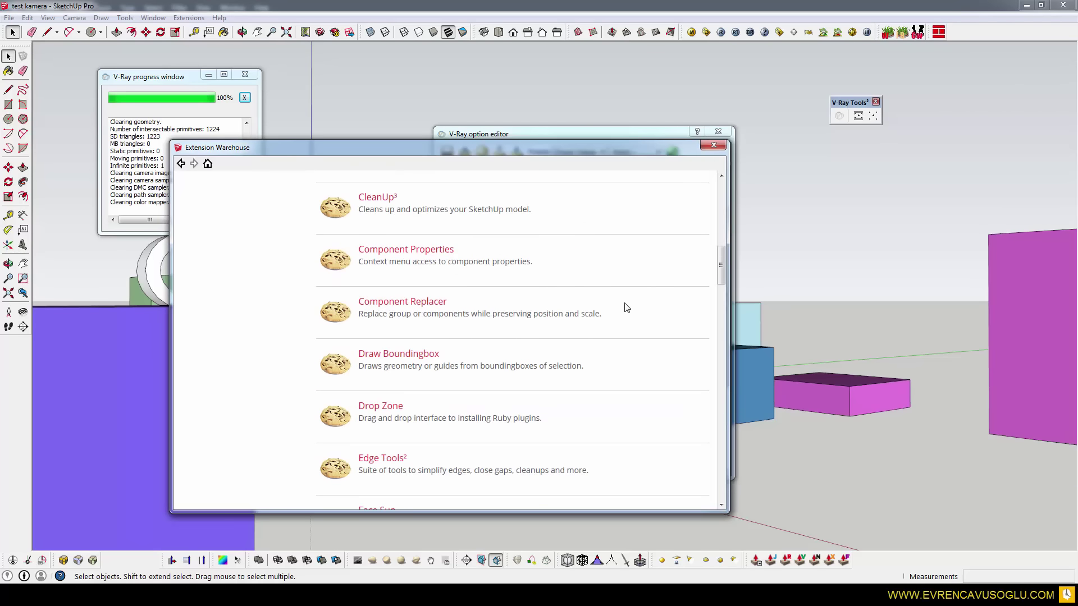
scroll(627, 307, "down", 2)
scroll(627, 308, "down", 2)
scroll(627, 308, "down", 4)
scroll(627, 308, "down", 1)
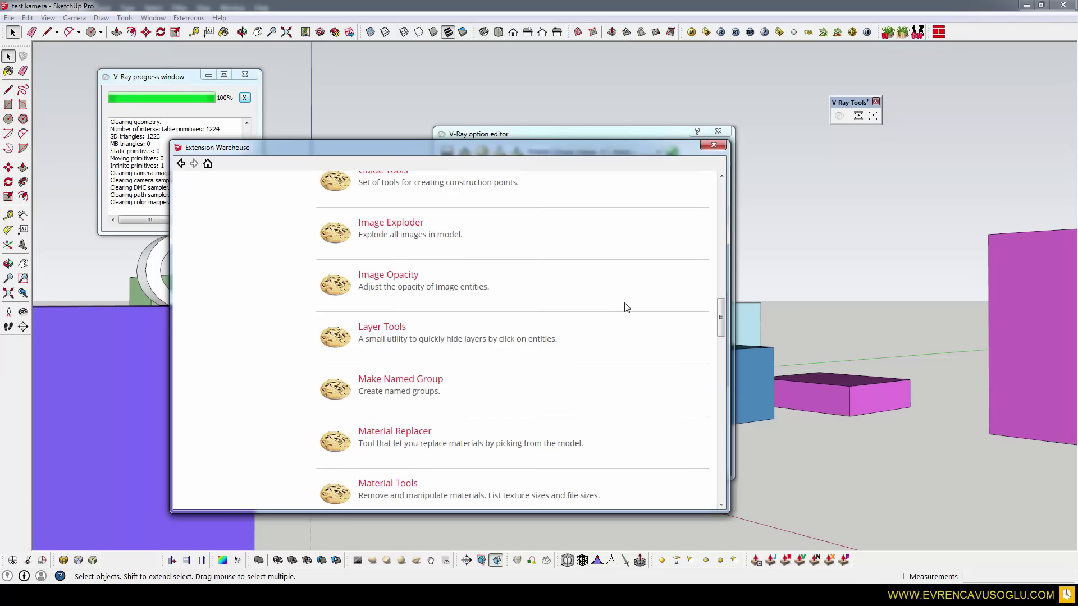
scroll(626, 308, "down", 1)
scroll(627, 307, "down", 1)
scroll(627, 308, "down", 2)
scroll(627, 309, "down", 2)
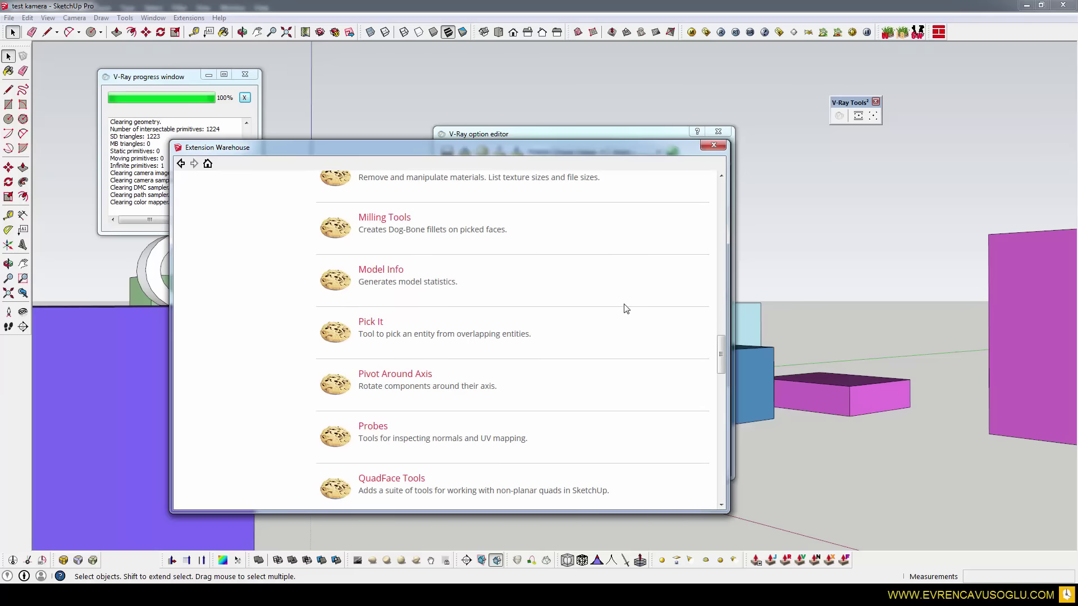
scroll(626, 308, "down", 1)
scroll(627, 308, "down", 2)
scroll(626, 308, "down", 2)
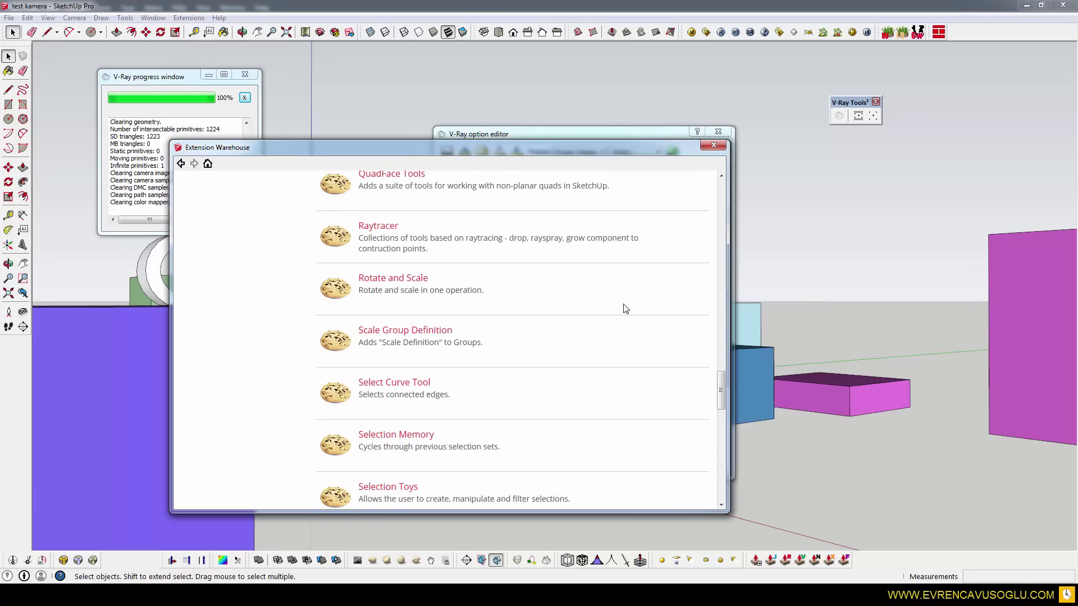
scroll(626, 308, "down", 2)
scroll(626, 308, "down", 2)
scroll(626, 308, "down", 2)
scroll(626, 308, "down", 1)
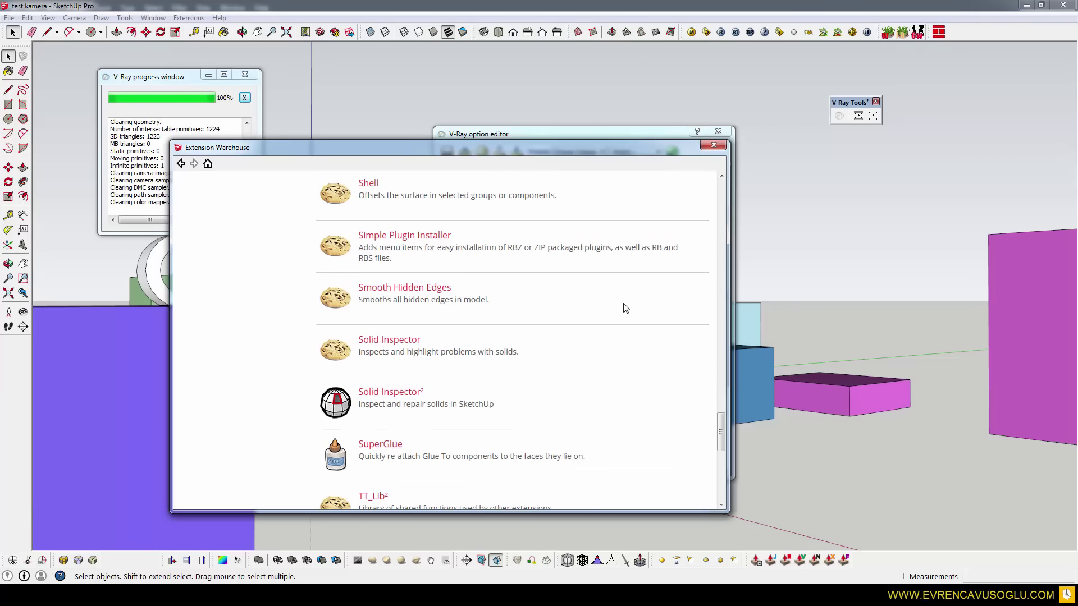
scroll(626, 308, "down", 2)
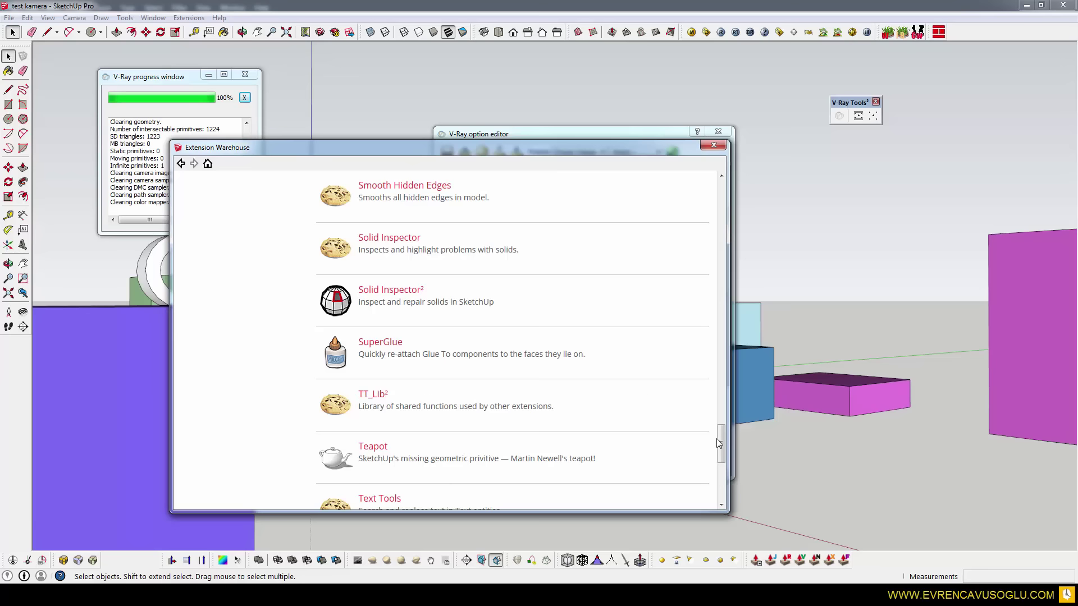
scroll(582, 413, "down", 3)
scroll(581, 413, "down", 3)
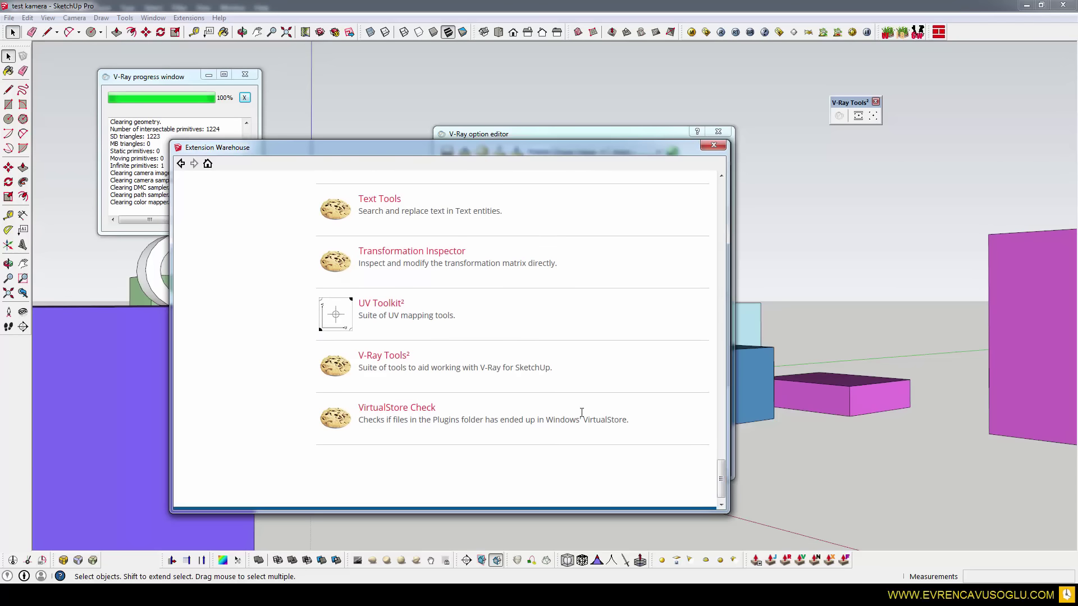
left_click(400, 360)
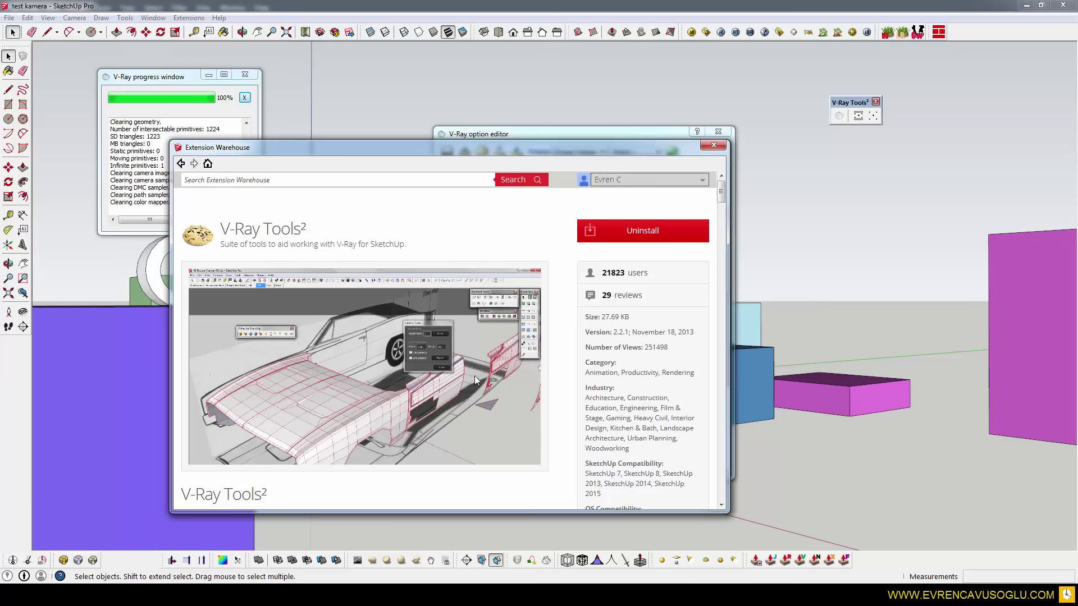
Close the Extension Warehouse and rearrange the V-Ray Tools and V-Ray options windows
left_click(713, 147)
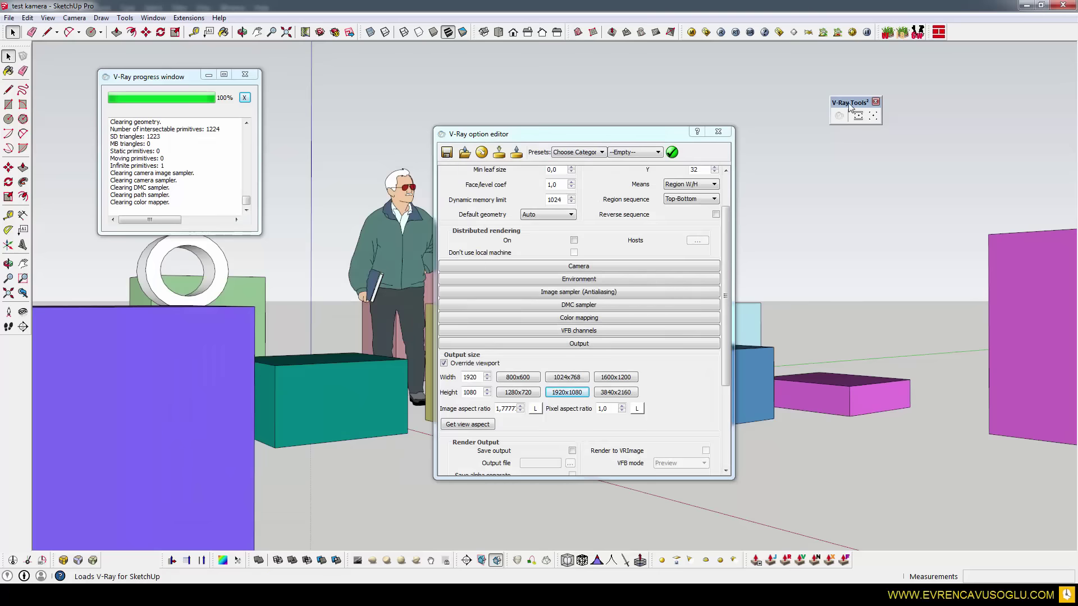
left_click_drag(848, 103, 611, 82)
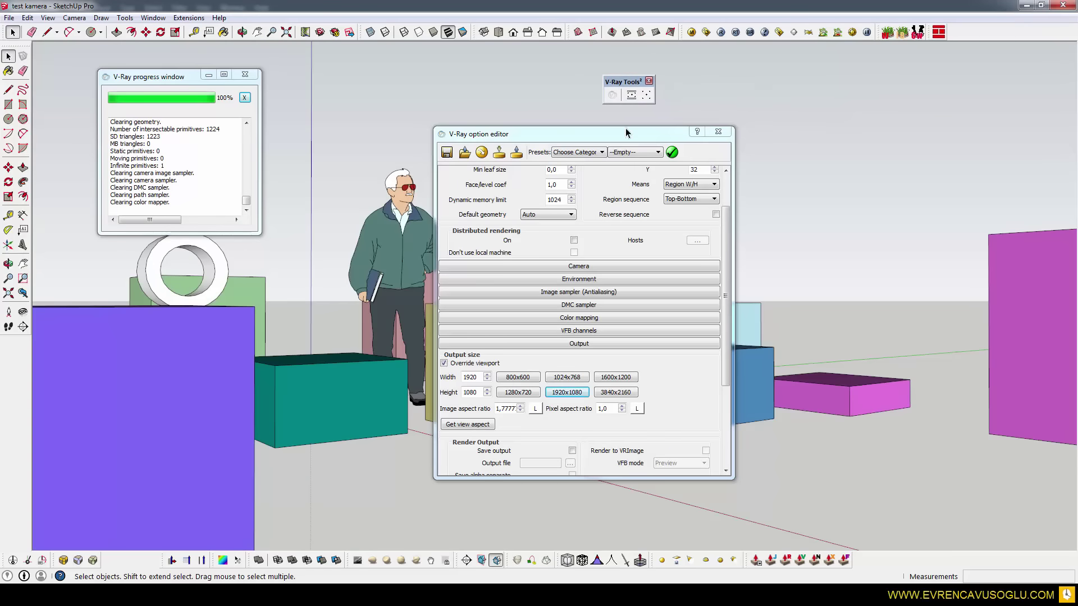
left_click_drag(625, 132, 830, 136)
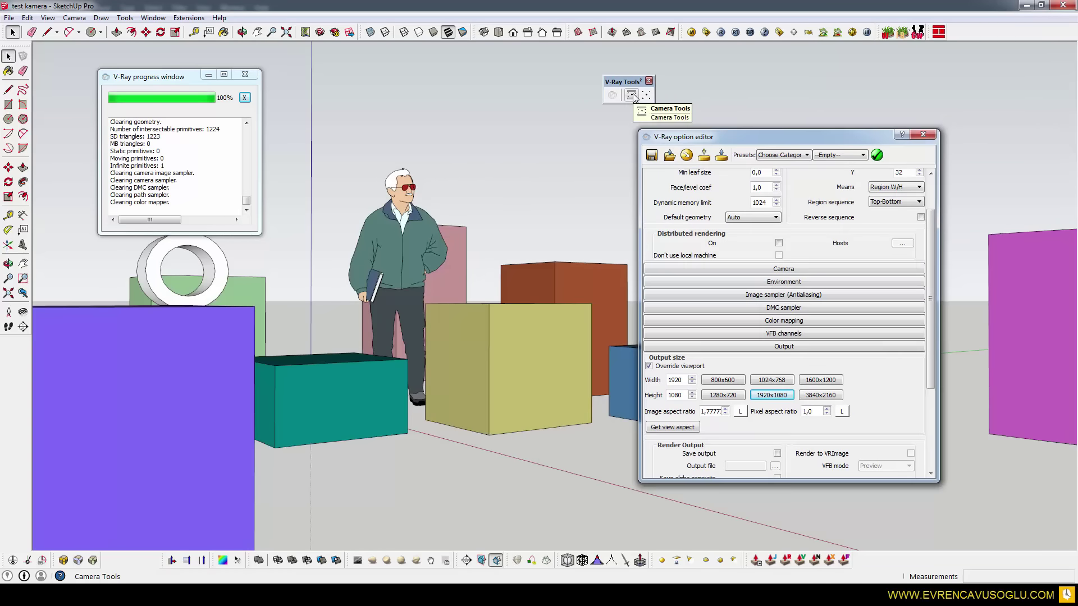
Copy the V-Ray image aspect ratio into the Camera Tools safeframe aspect ratio field
left_click(632, 95)
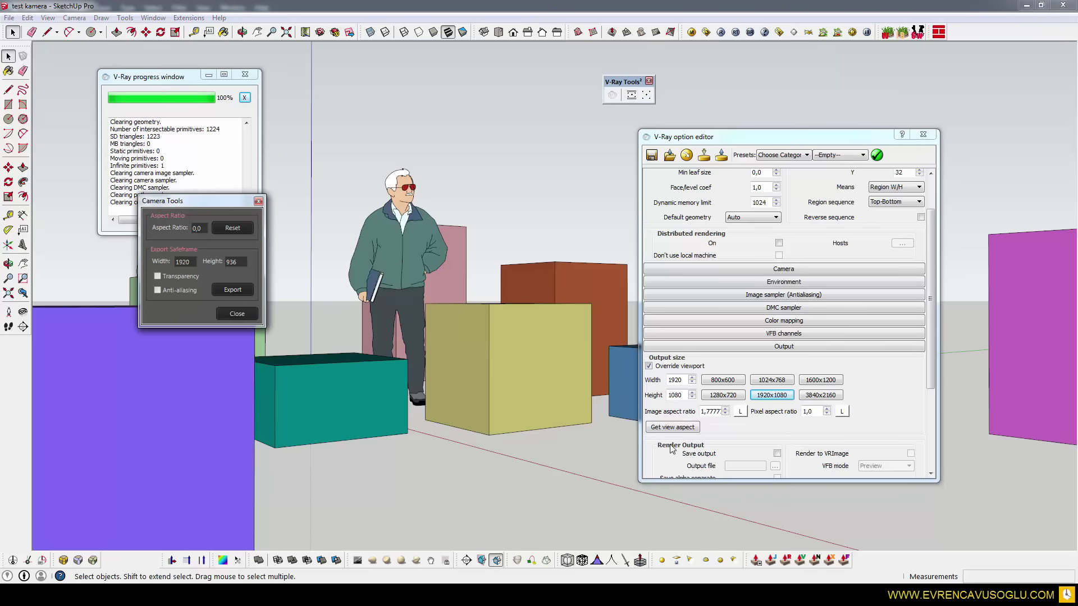
left_click(777, 399)
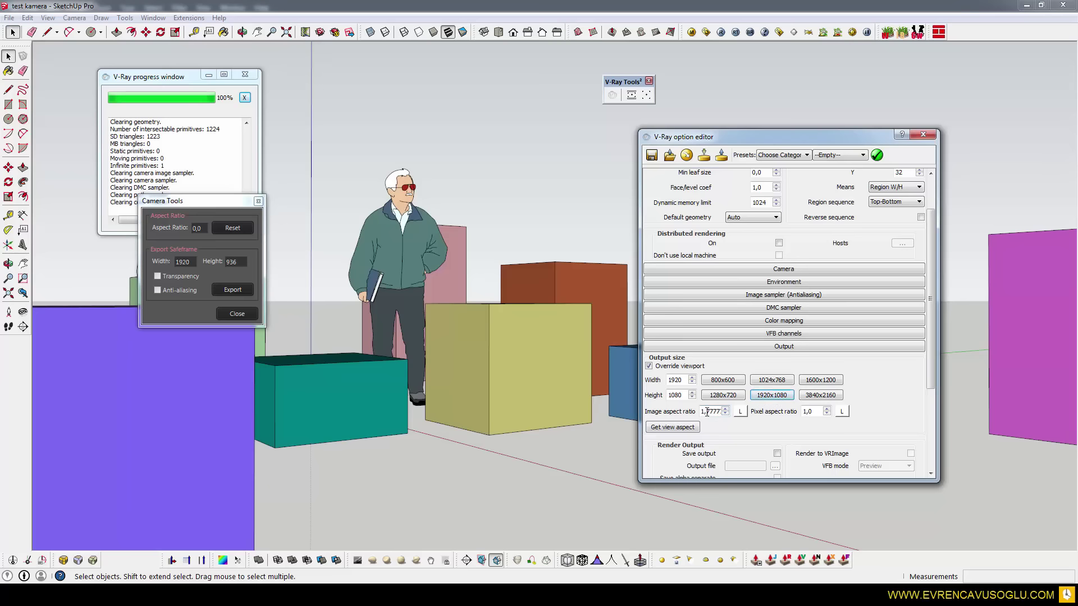
left_click_drag(702, 412, 727, 412)
right_click(711, 412)
left_click(730, 466)
left_click_drag(205, 229, 182, 230)
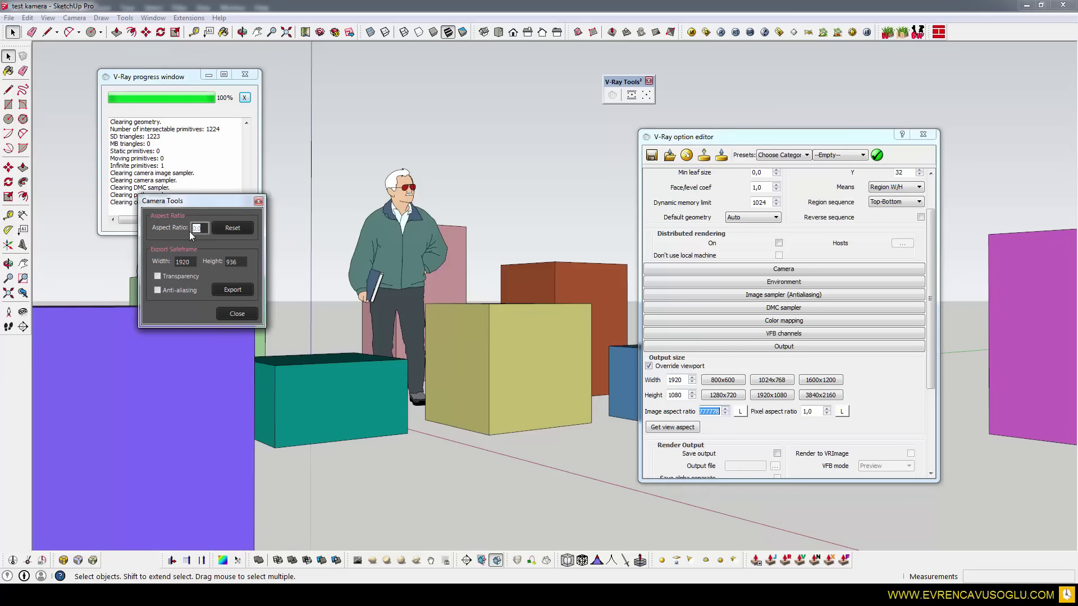
key("ctrl+v")
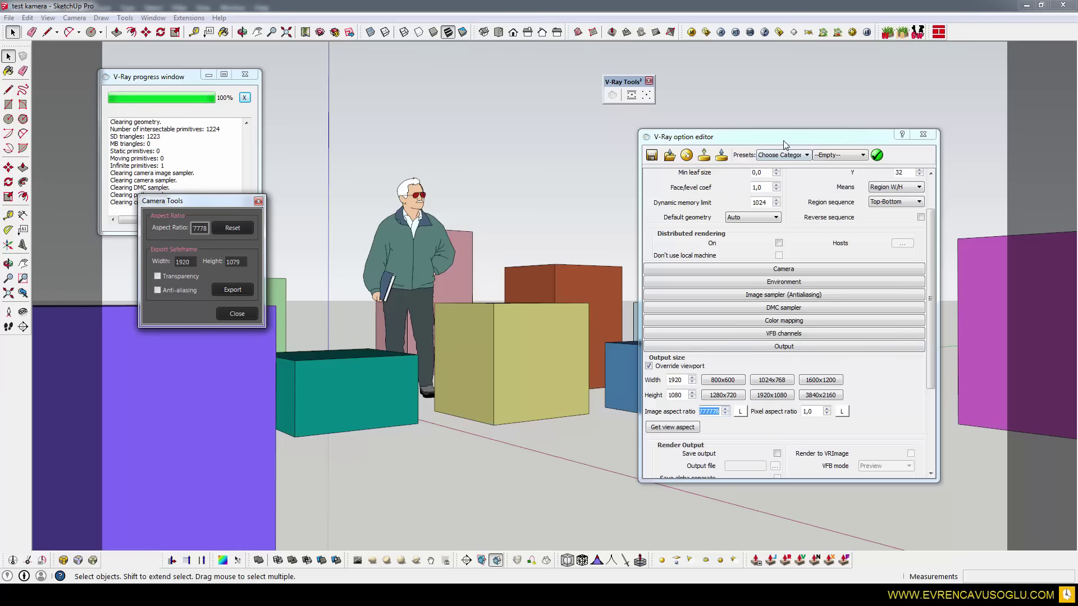
Replace the safeframe Height of 1079 so the export size becomes 1920 × 1080
left_click_drag(782, 140, 778, 139)
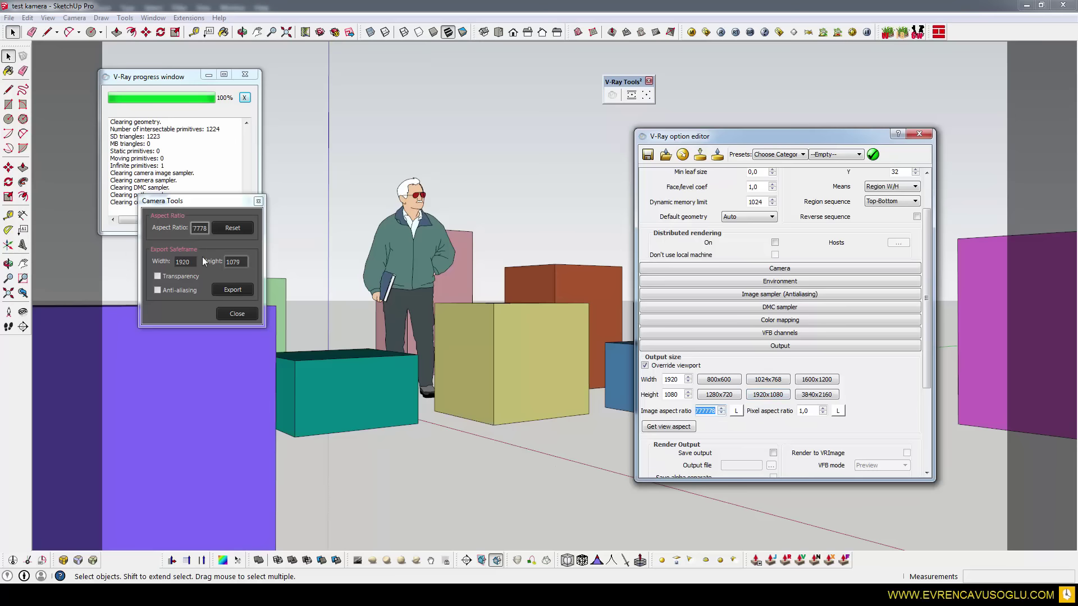
double_click(228, 262)
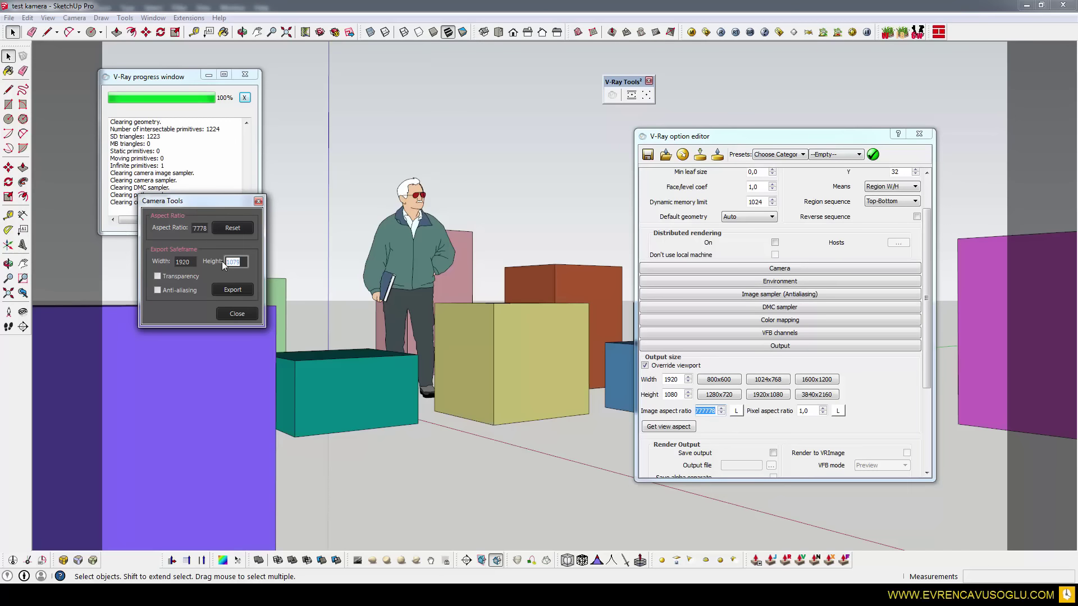
key("BackSpace")
type("0")
Render the scene, save it as 'vraytool2' in 'test kamera', and close the frame buffer
left_click(721, 32)
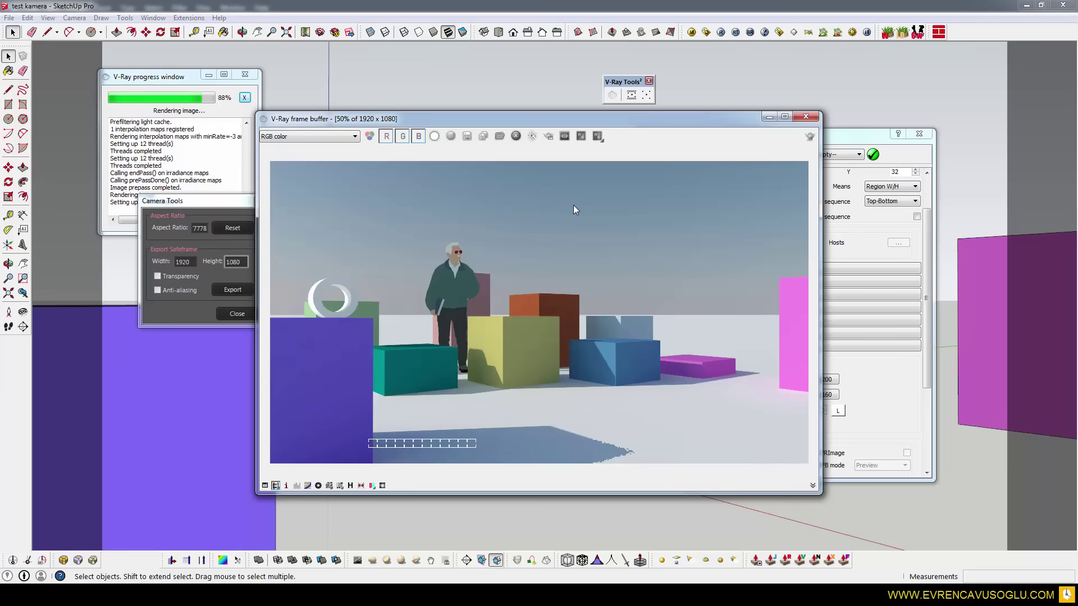
left_click(467, 137)
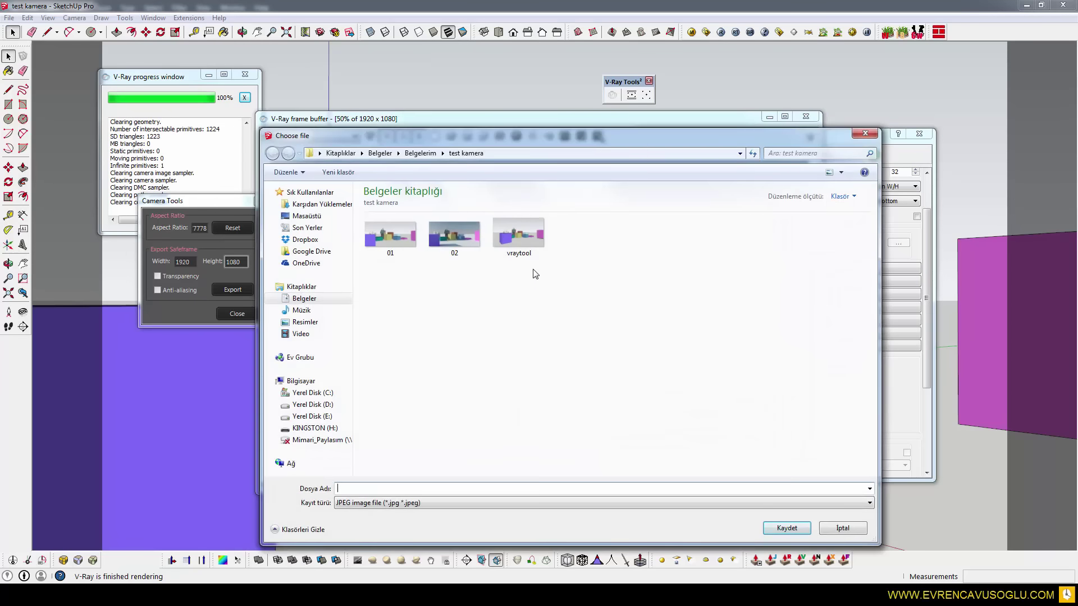
left_click(530, 241)
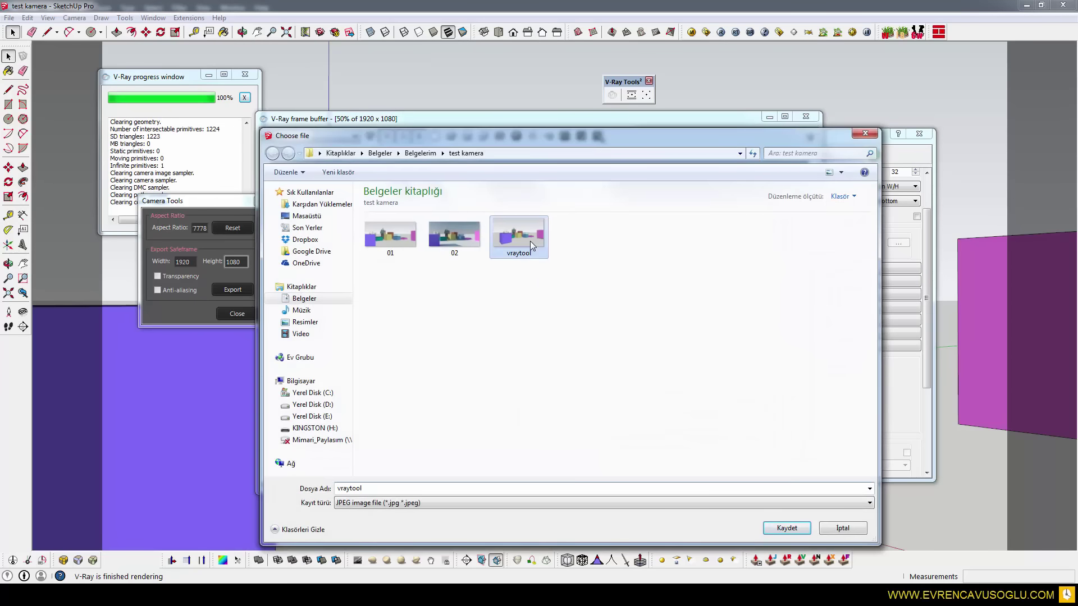
double_click(366, 489)
left_click(365, 489)
type("2")
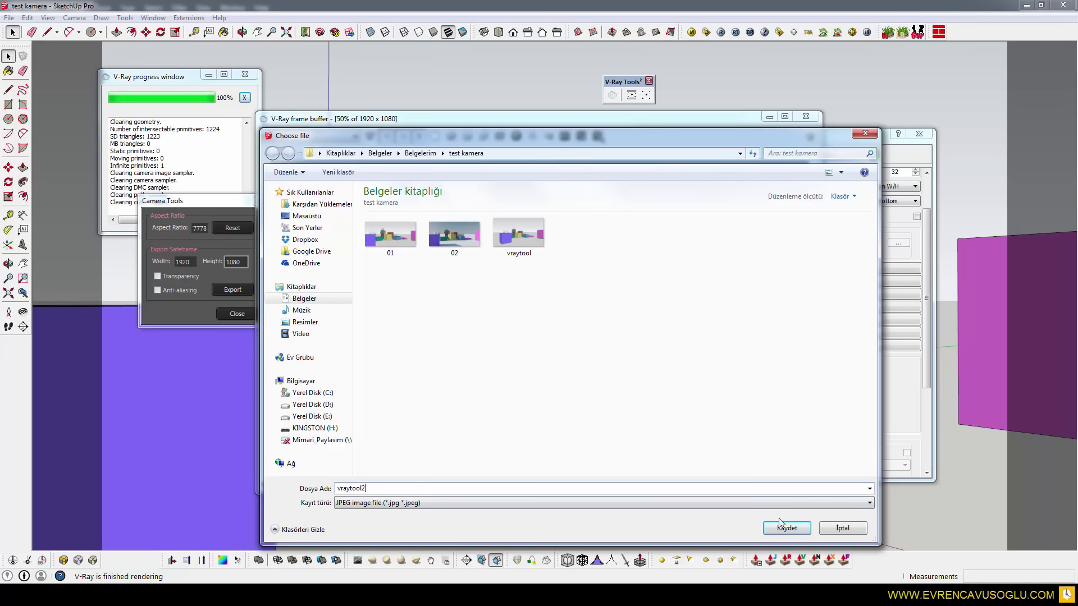
left_click(787, 530)
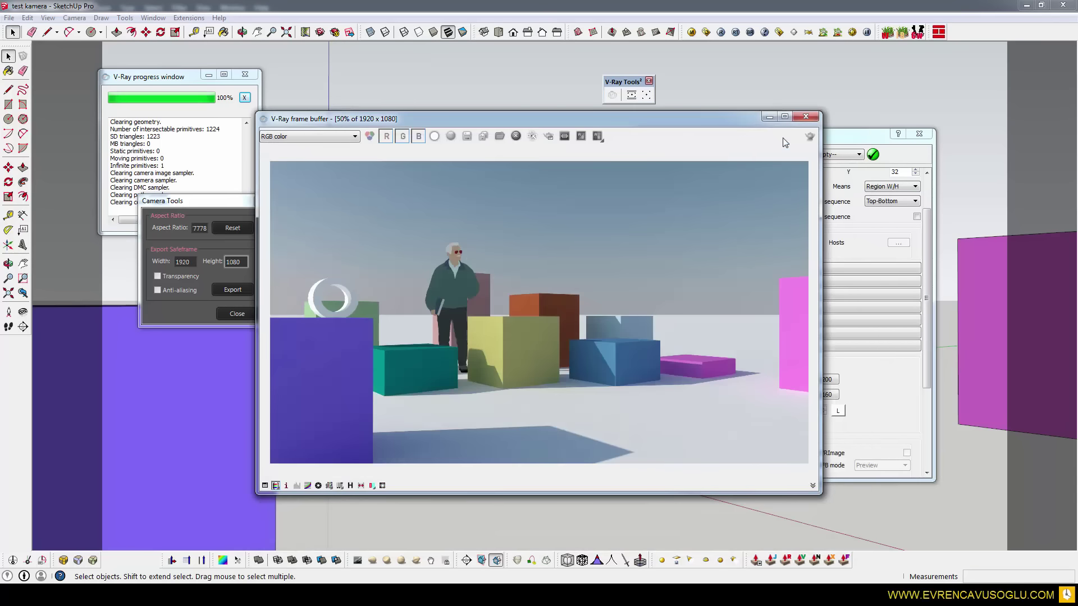
left_click(806, 116)
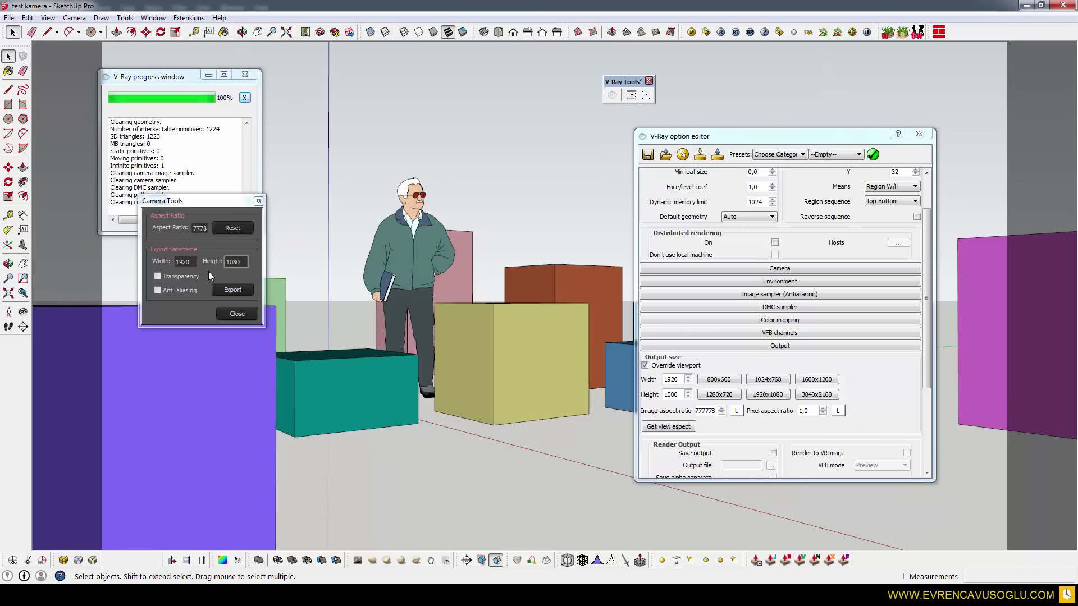
Export the Camera Tools safeframe as 'vraytool.jpeg' in 'test kamera', overwriting the existing file
left_click(221, 288)
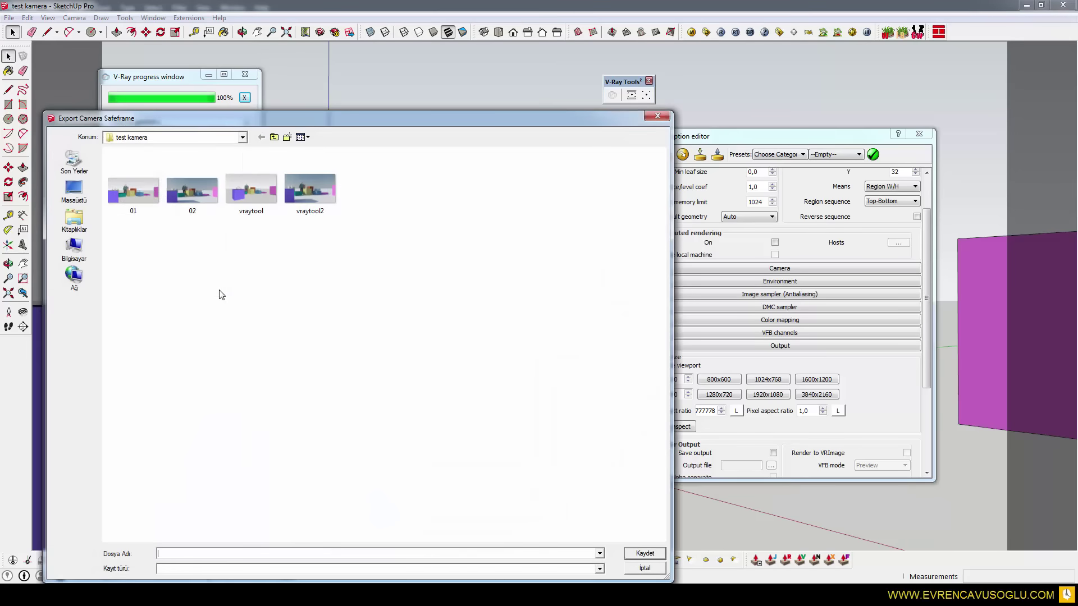
left_click(255, 194)
double_click(181, 553)
left_click(187, 554)
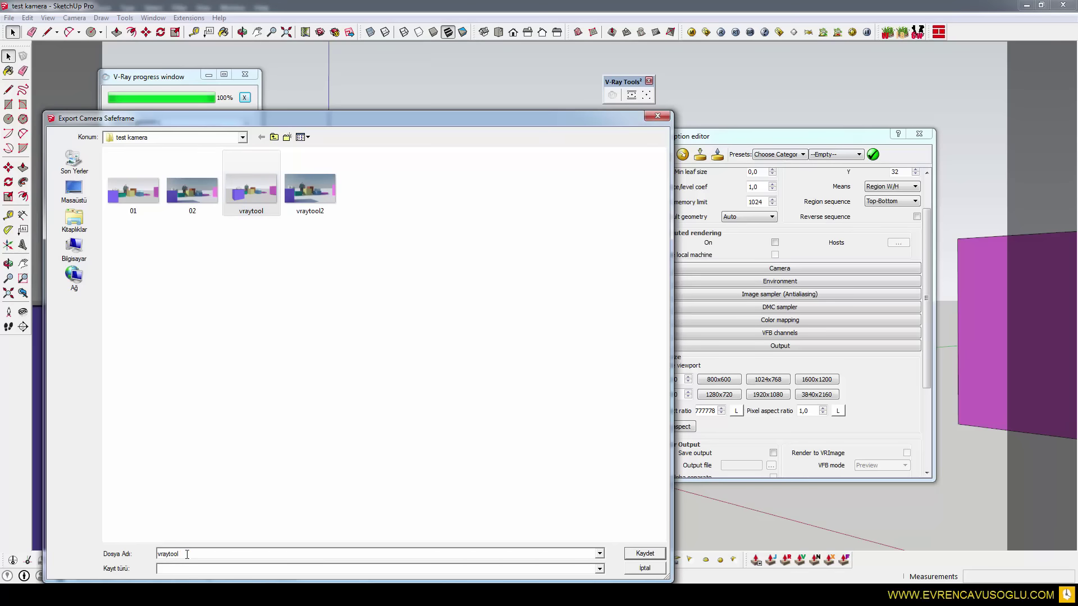
type(".jp")
key("BackSpace")
key("BackSpace")
type("peg")
left_click(641, 554)
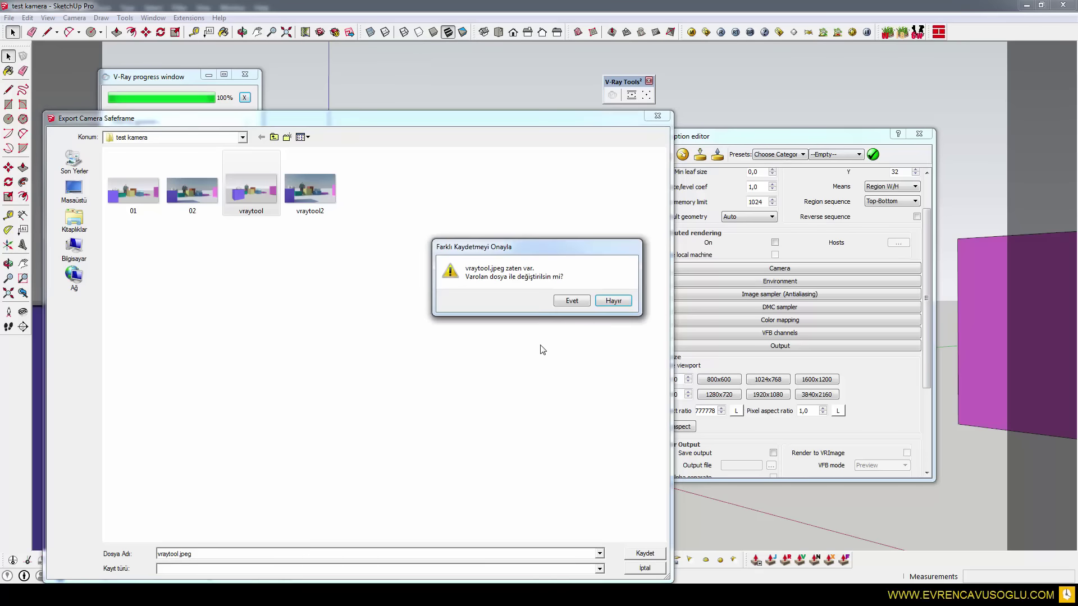
left_click(571, 301)
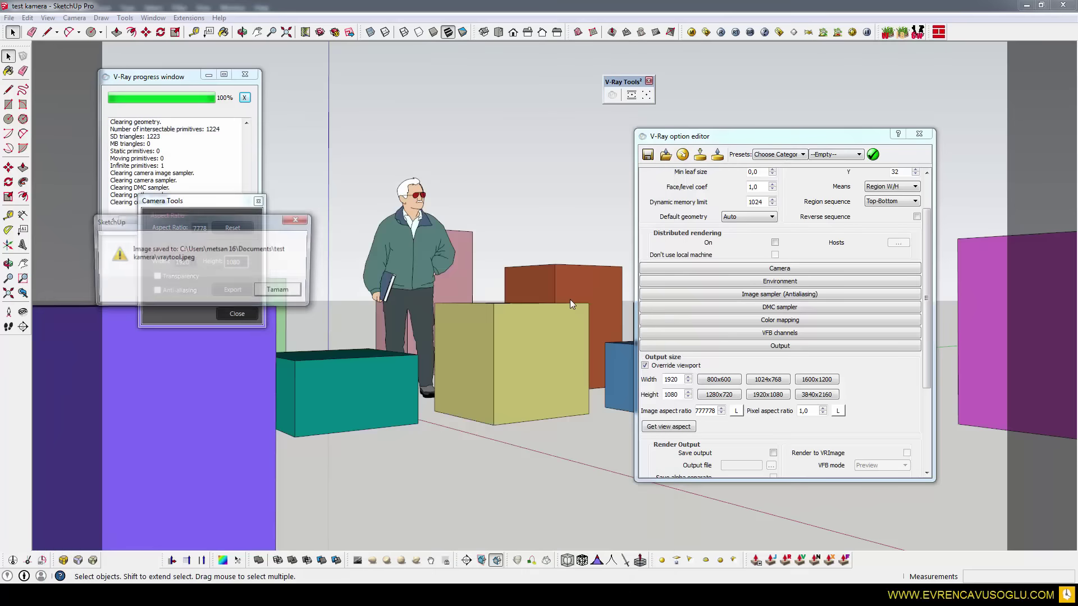
left_click(280, 292)
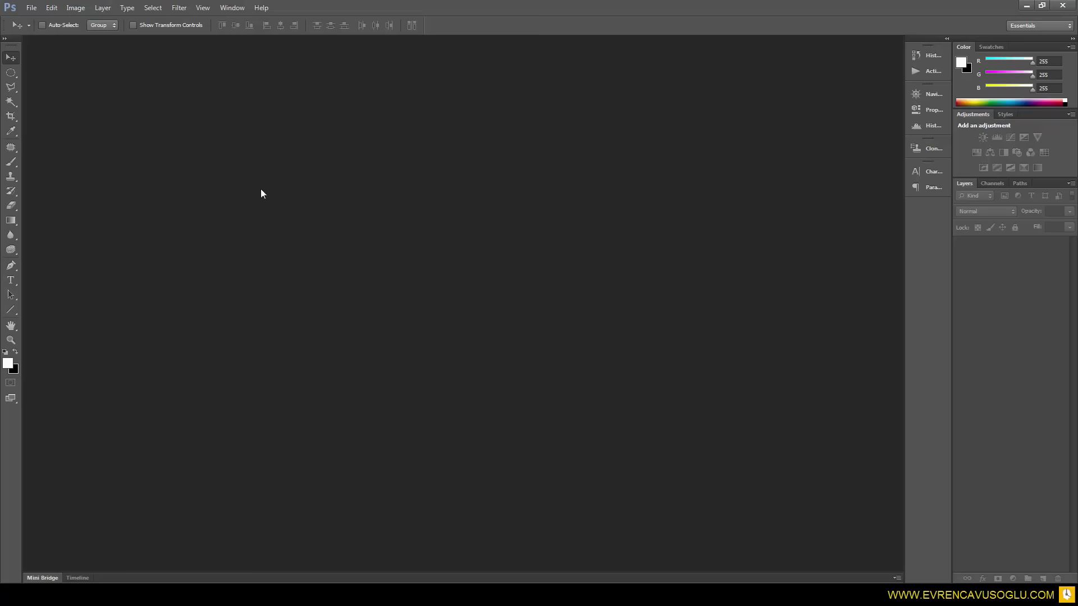
Open vraytool.jpeg and vraytool2.jpg together in Photoshop
key("ctrl+o")
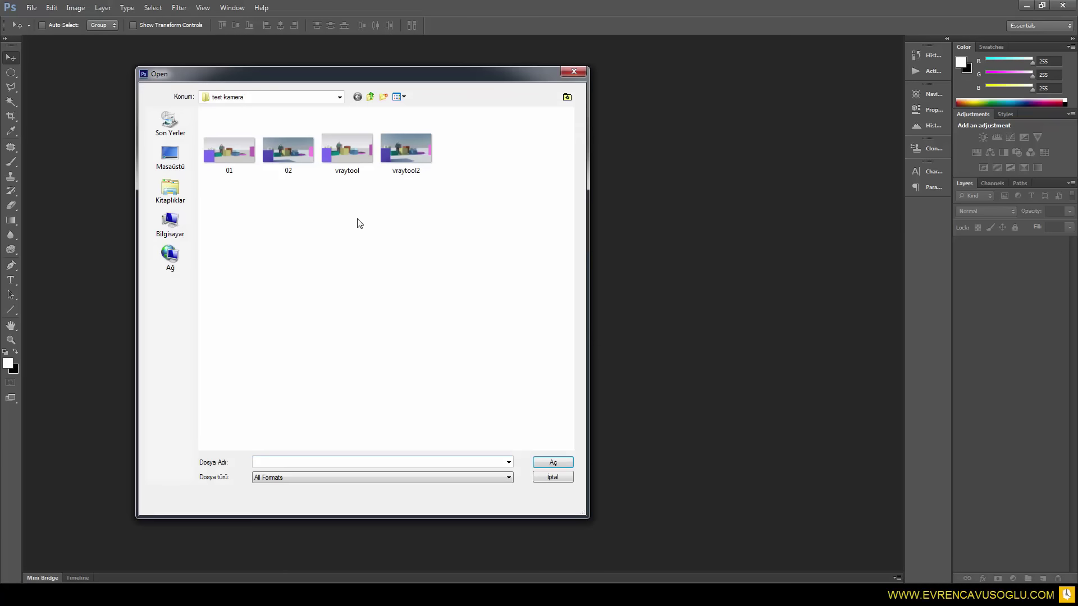
left_click_drag(333, 203, 422, 150)
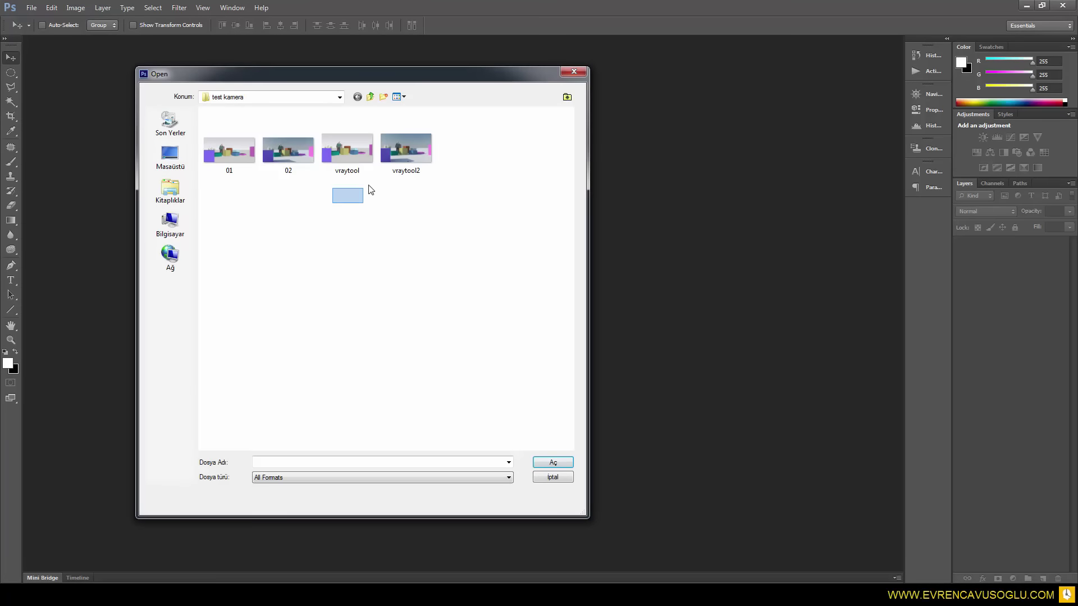
left_click(553, 462)
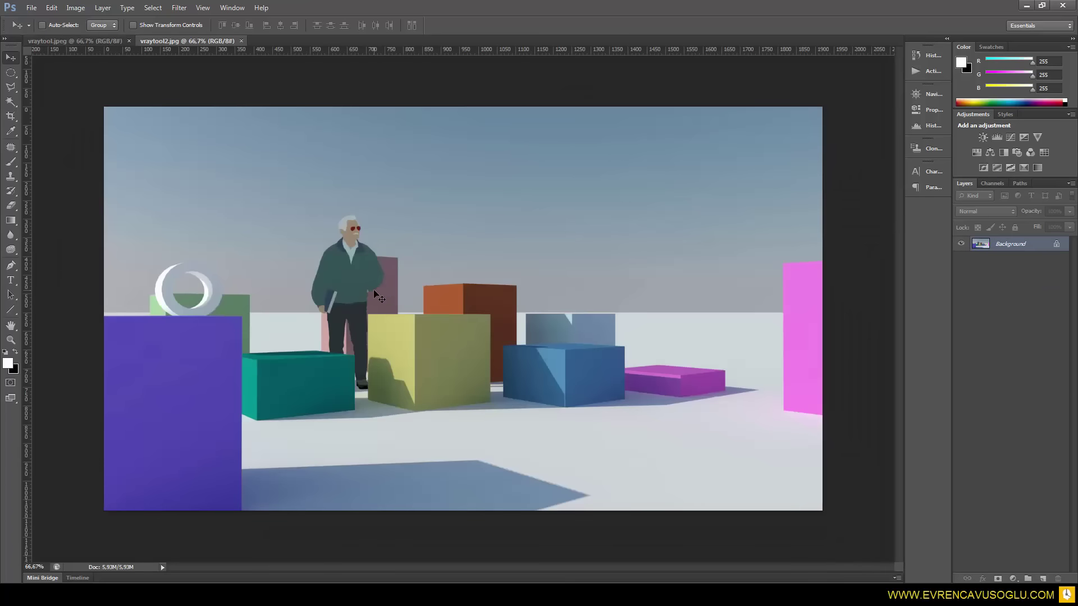
Confirm the vraytool2 render is 1920 × 1080 pixels and select the whole image
left_click(103, 8)
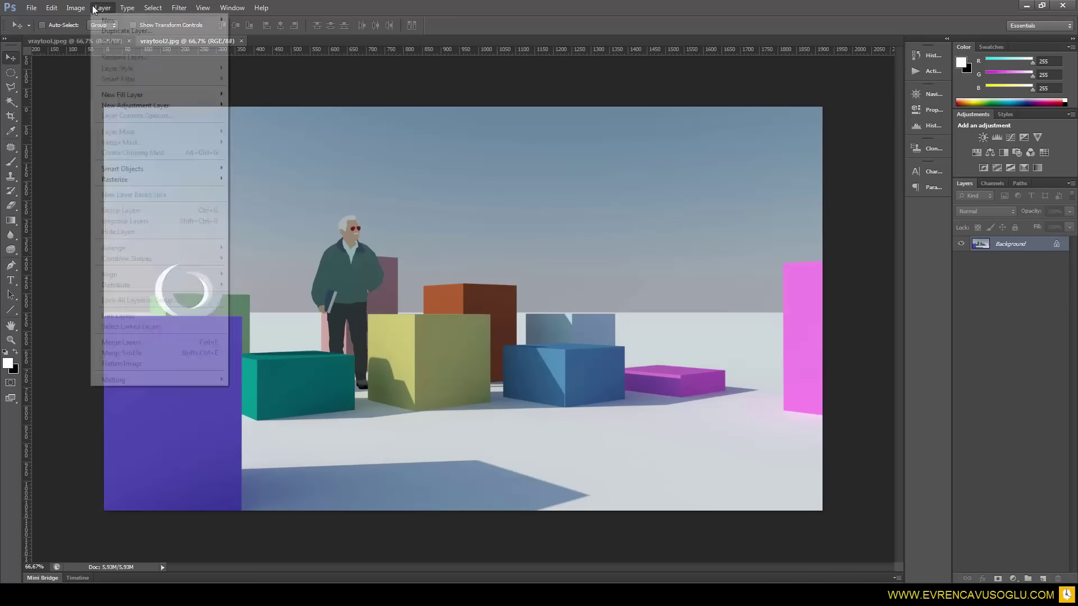
left_click(102, 90)
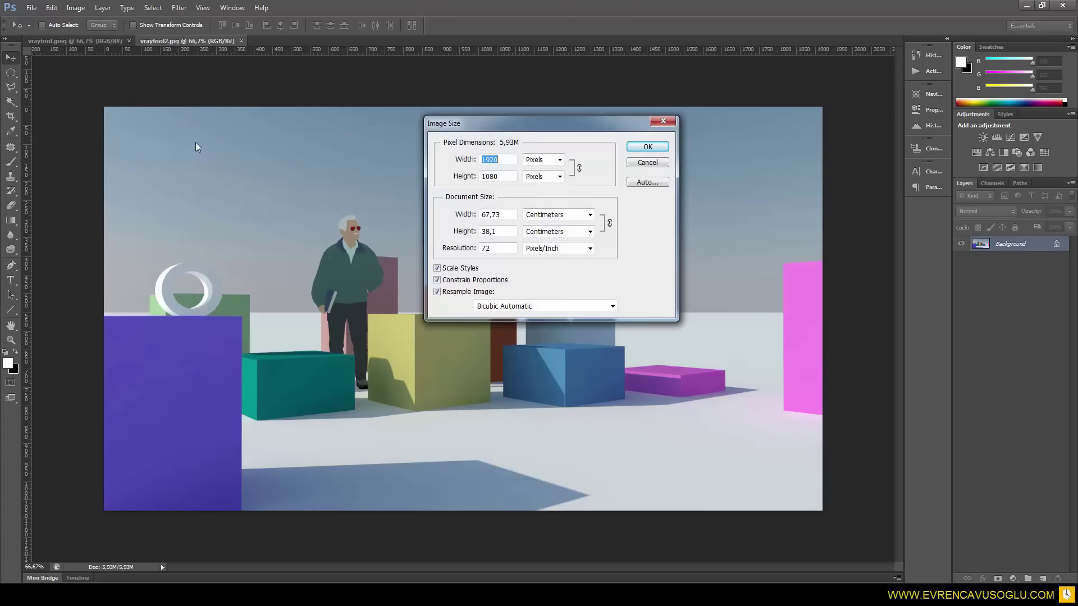
left_click(647, 149)
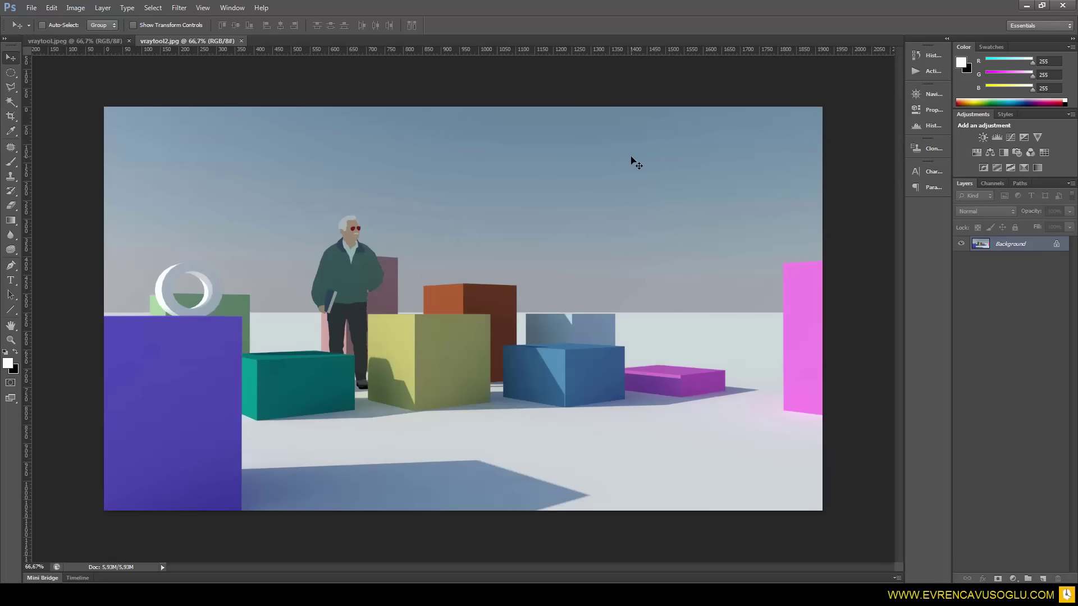
key("ctrl+a")
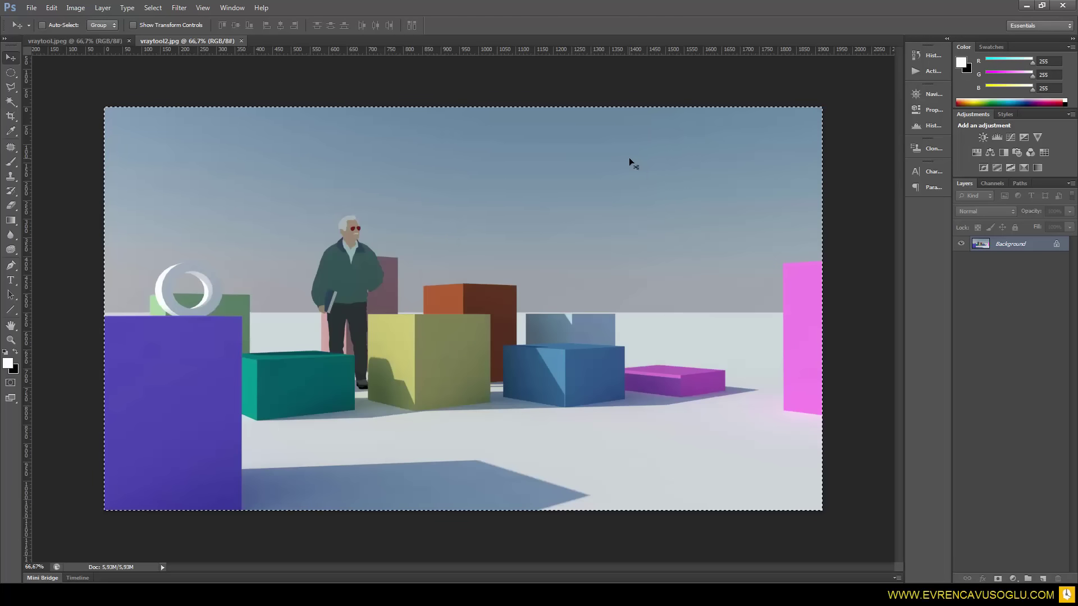
Paste the render into vraytool.jpeg as Layer 1 and lower its opacity to about 51%
left_click(82, 44)
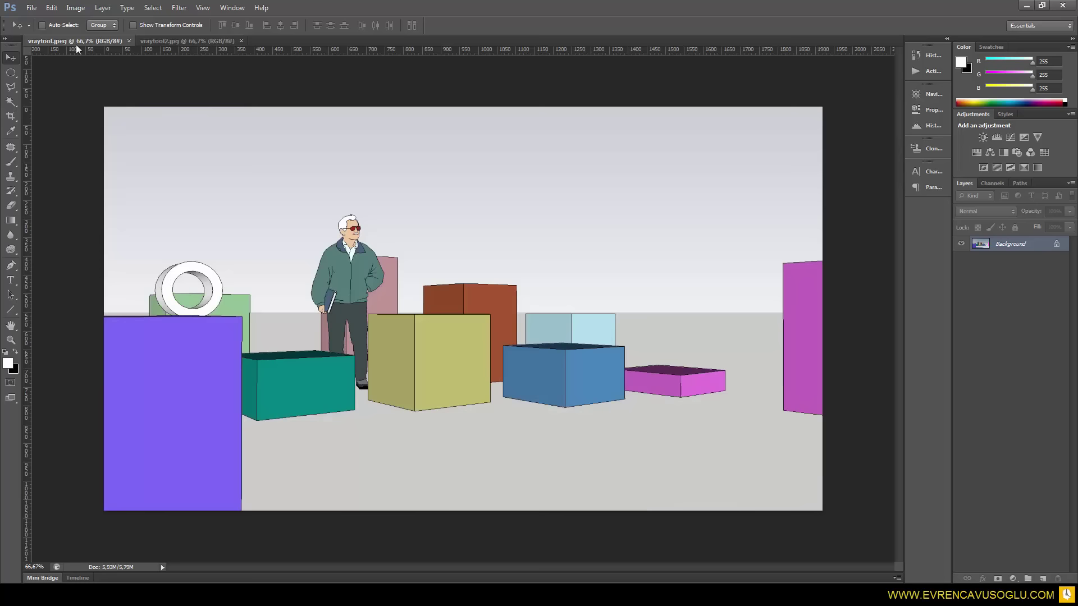
key("ctrl+v")
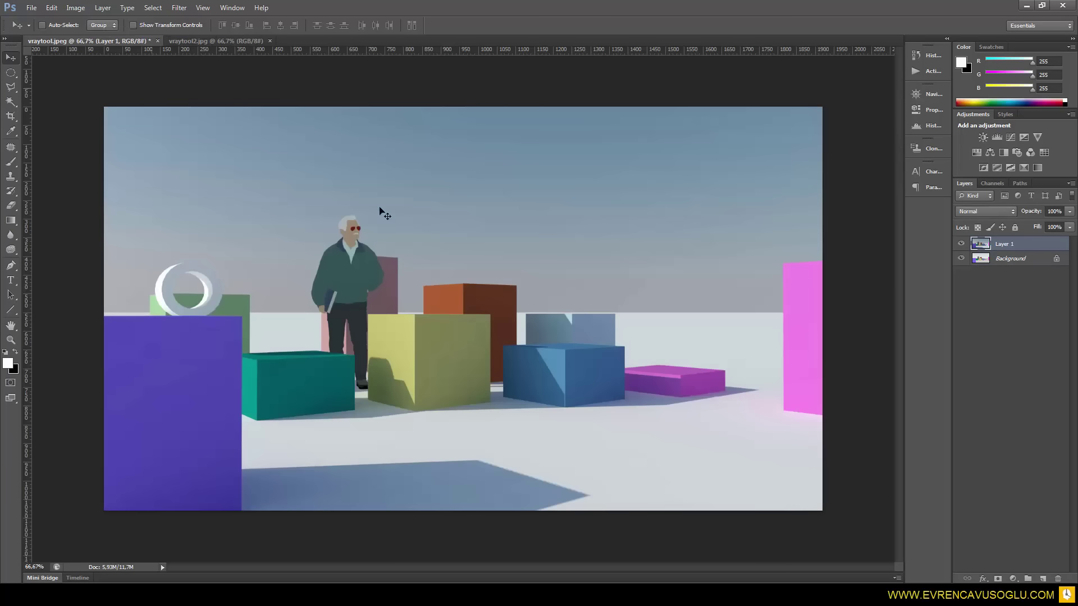
left_click(1069, 211)
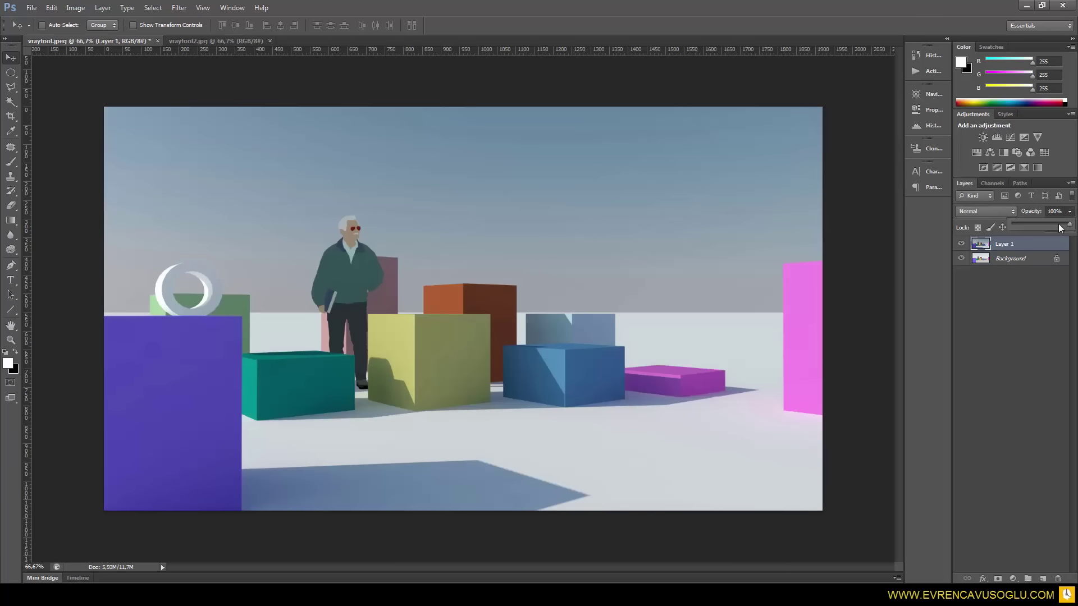
left_click_drag(1066, 224, 1046, 229)
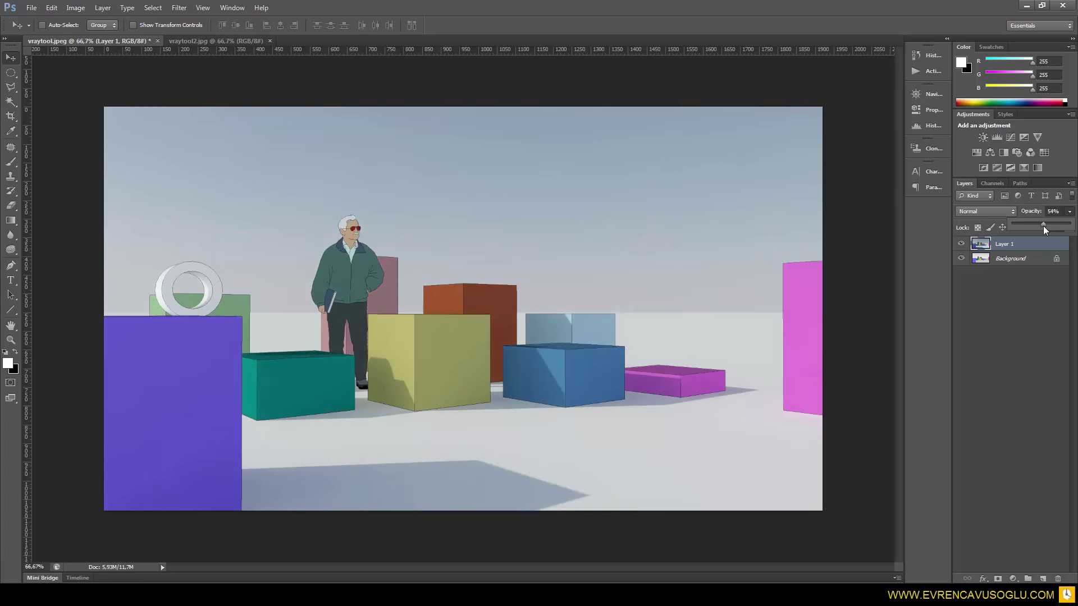
left_click_drag(1045, 227, 1045, 227)
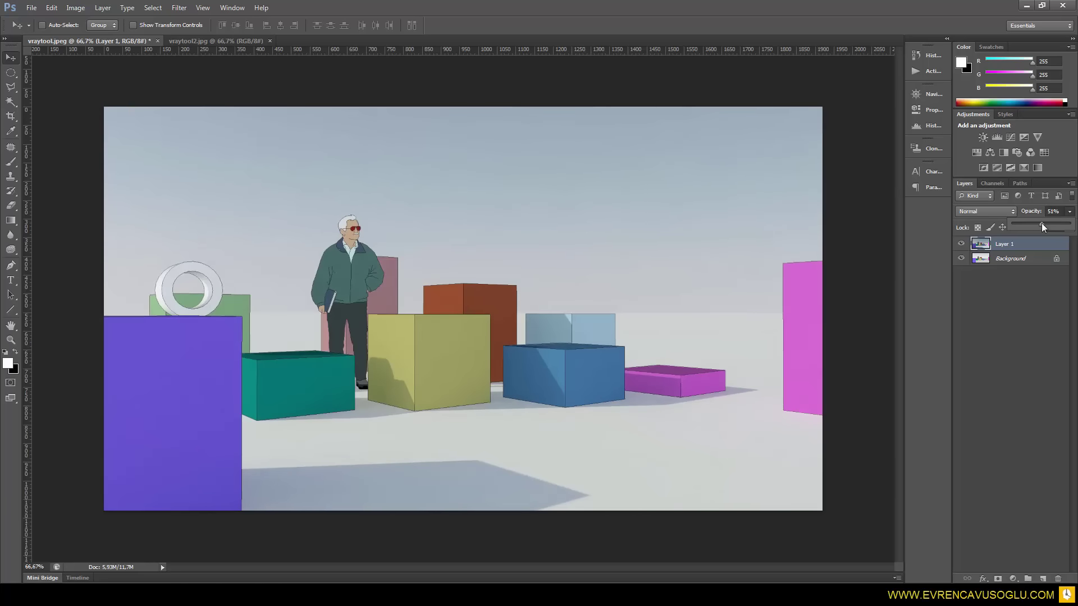